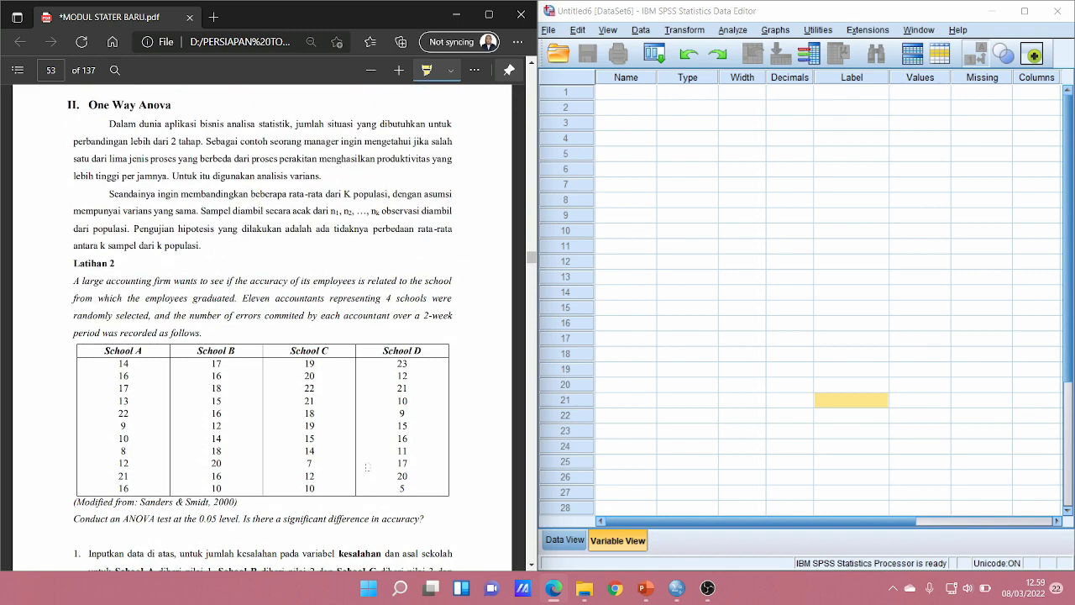
Define two variables named kesalahan and sekolah in the first two rows, following the exercise instructions in the PDF.
scroll(471, 401, up, 4)
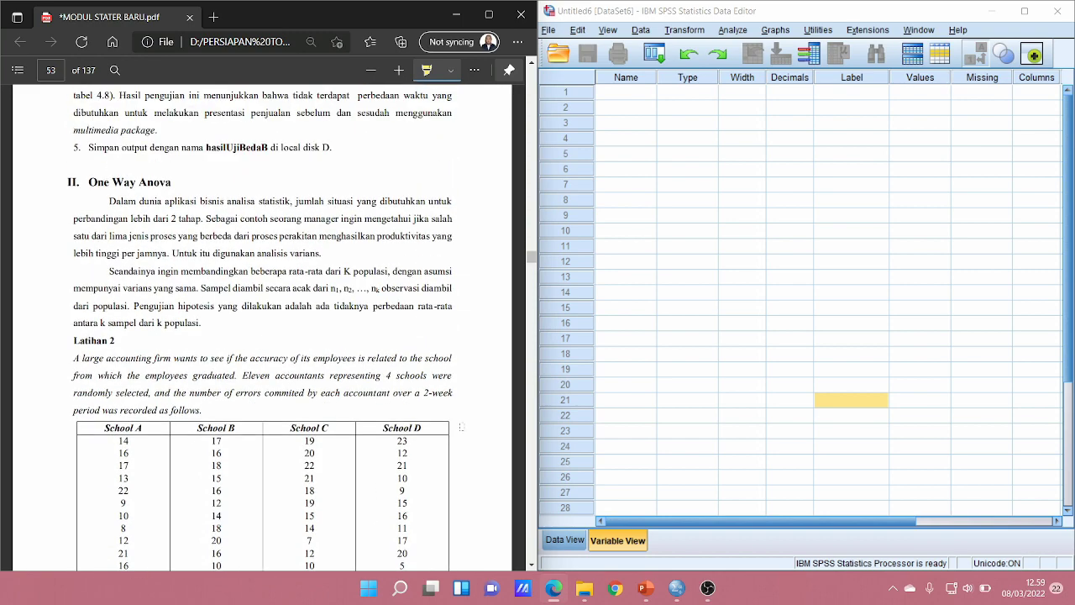
scroll(471, 402, down, 8)
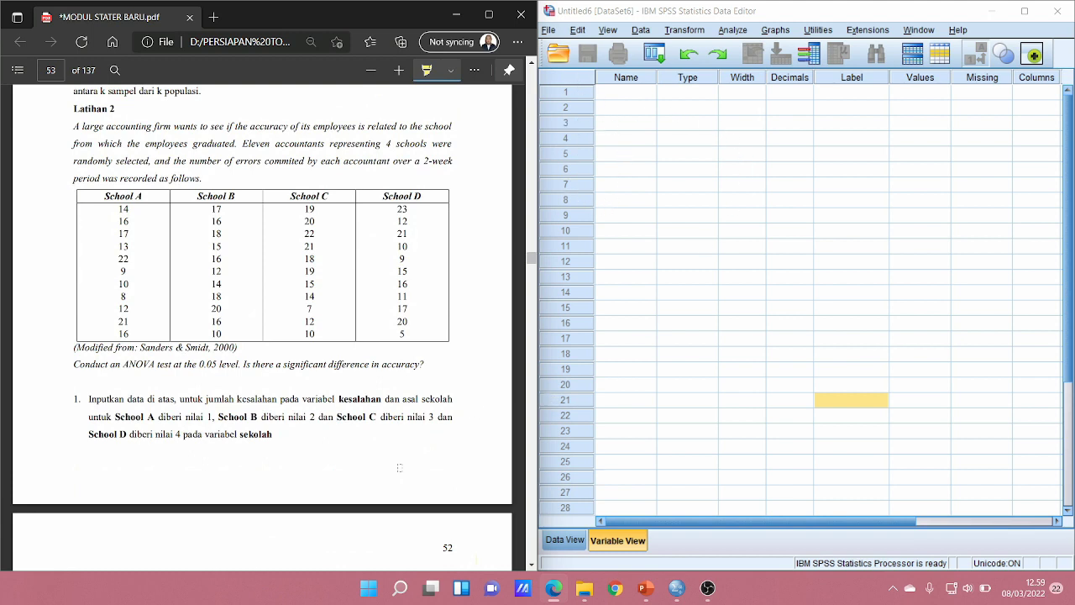
scroll(400, 468, up, 2)
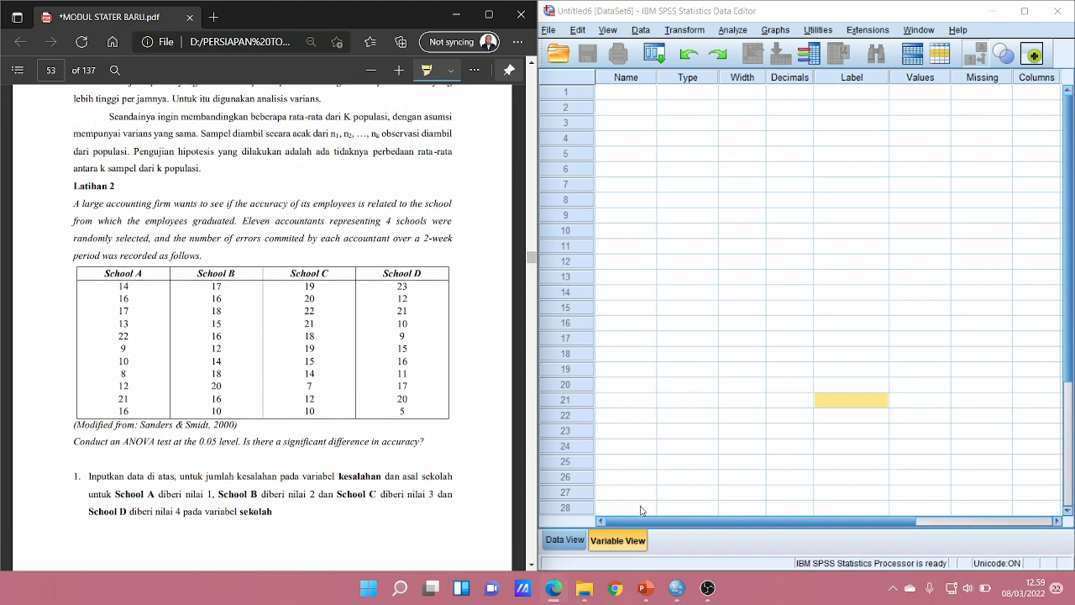
click(619, 98)
click(621, 94)
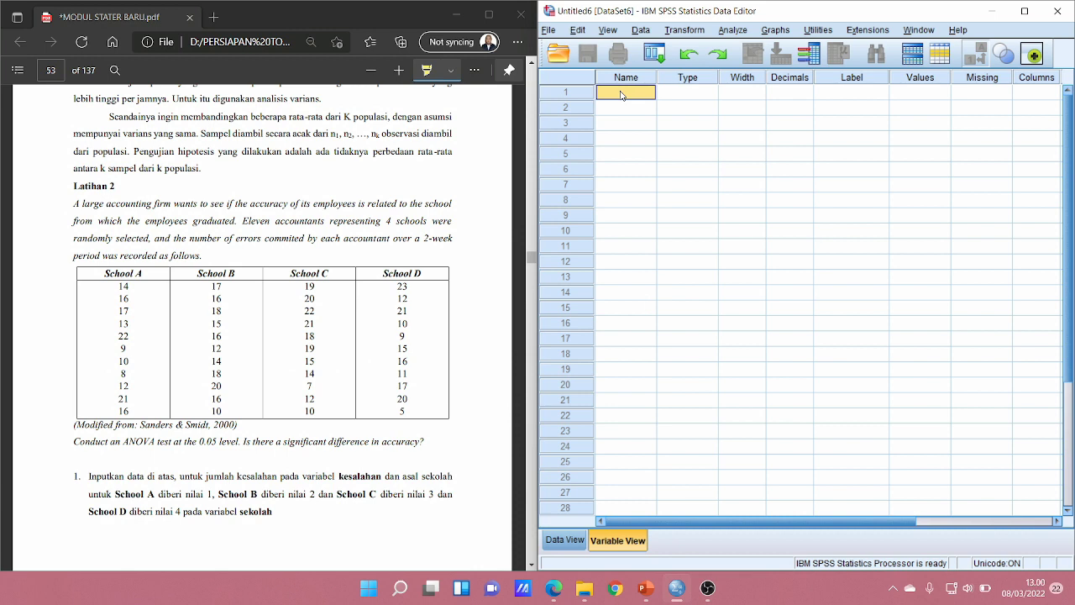
text(KE)
key(BackSpace)
key(BackSpace)
text(kesalahan)
key(Return)
text(s)
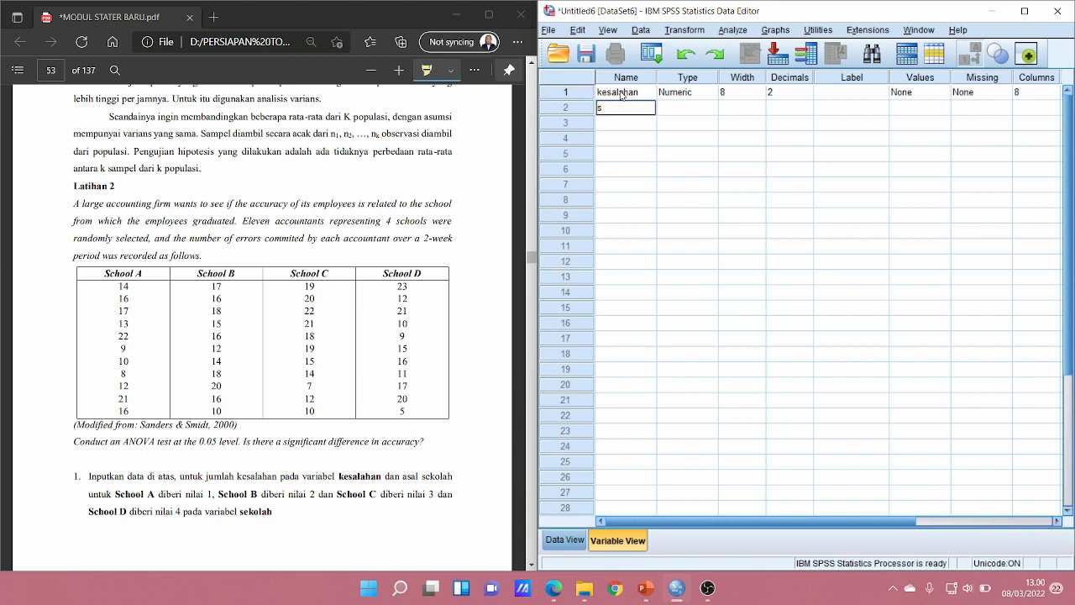
text(ekolah)
click(771, 123)
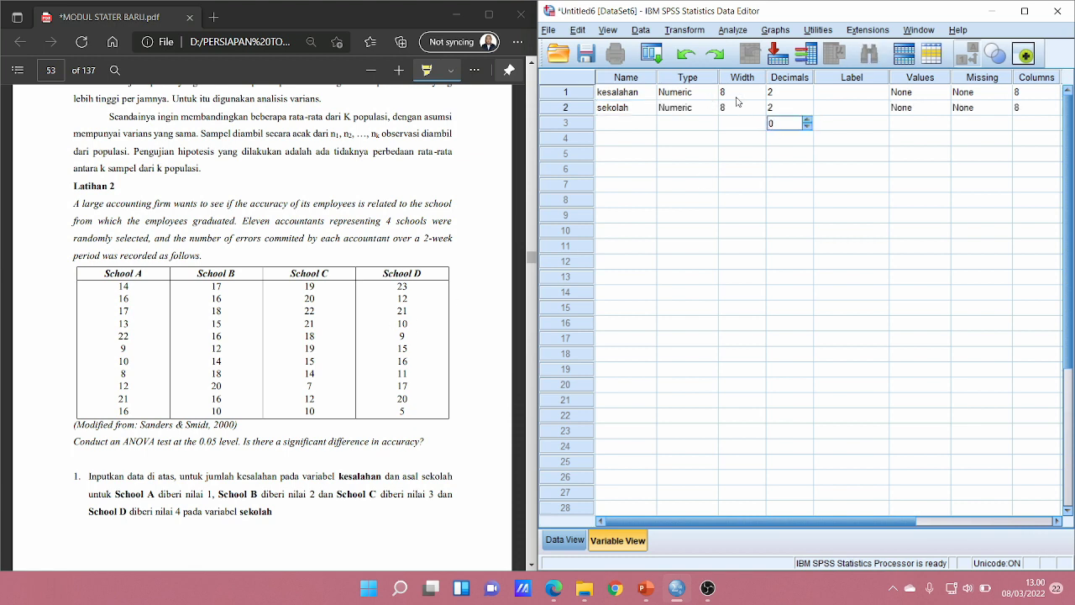
Set the decimals to 0 for both the kesalahan and sekolah variables.
click(787, 93)
click(807, 96)
click(807, 96)
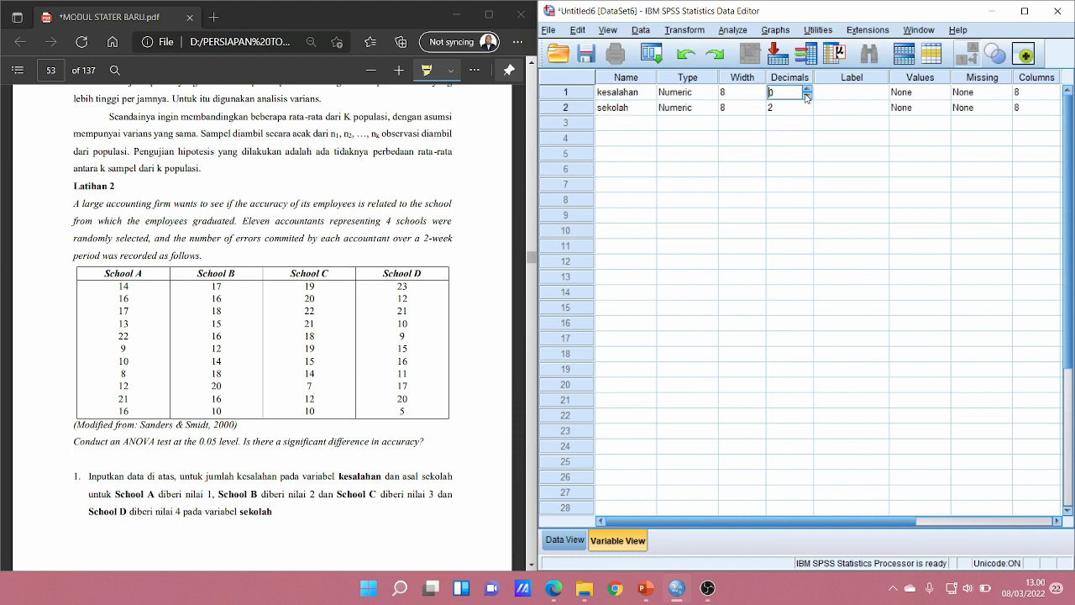
click(793, 107)
click(807, 111)
click(807, 111)
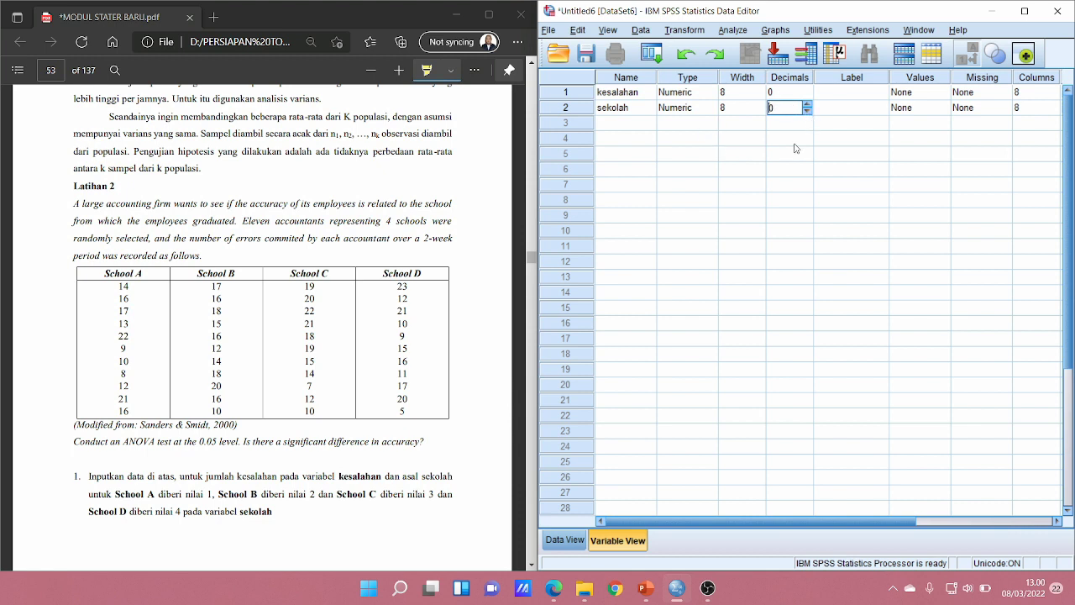
Add value labels to the sekolah variable: 1 for "School A" and 2 for "School B".
click(917, 109)
click(945, 107)
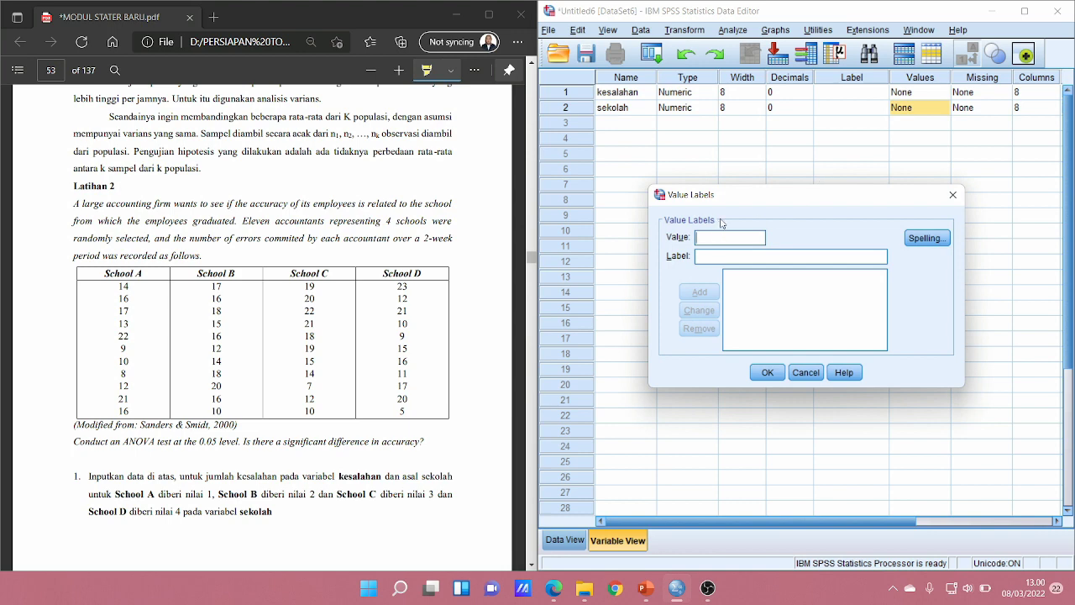
text(1Sc)
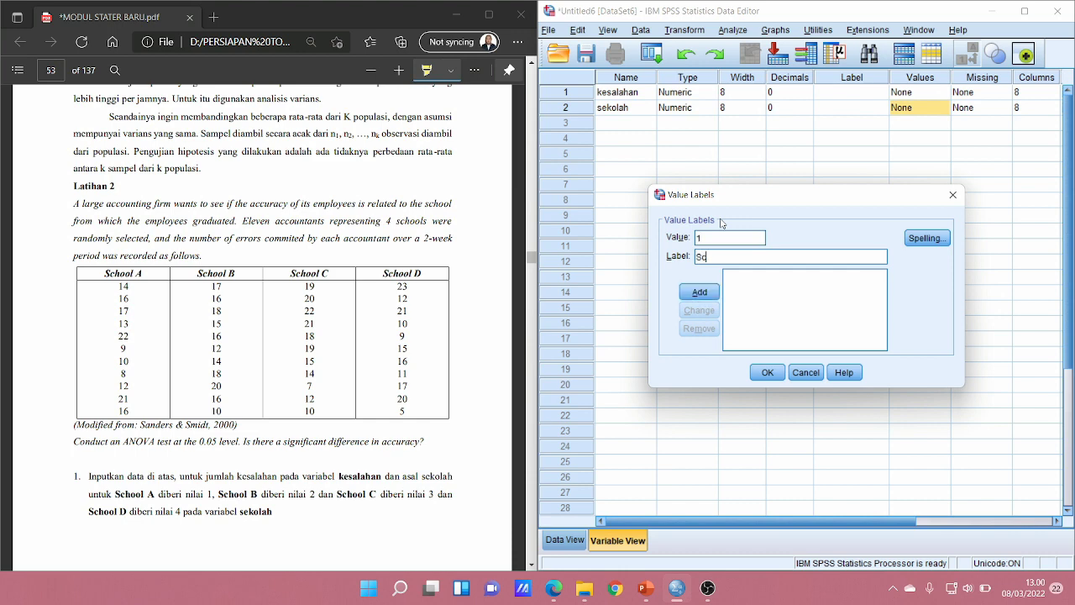
text(hool A)
click(699, 292)
text(2)
click(723, 256)
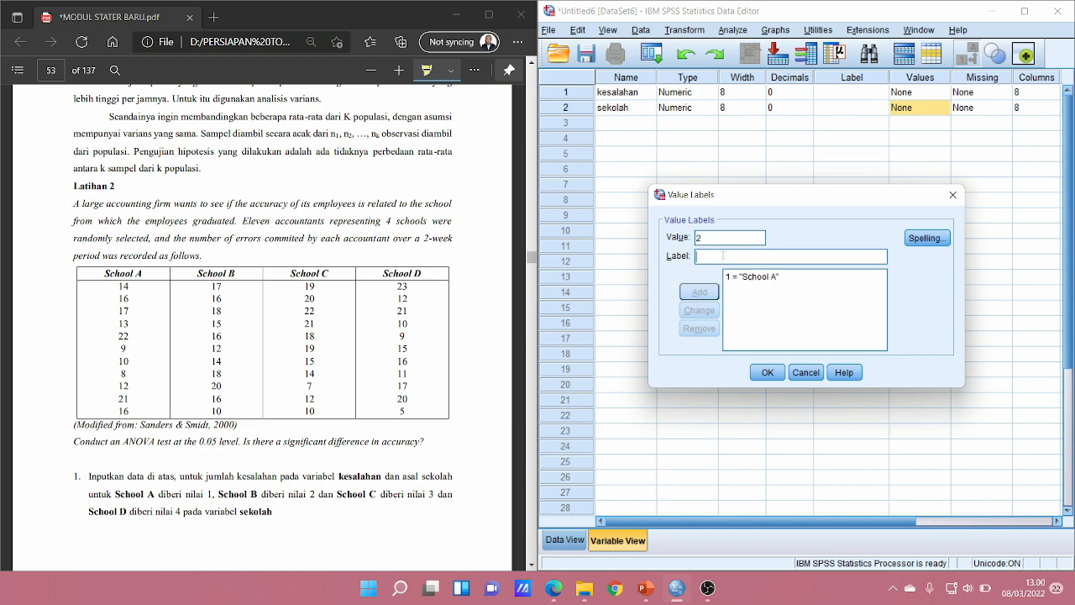
text(School B)
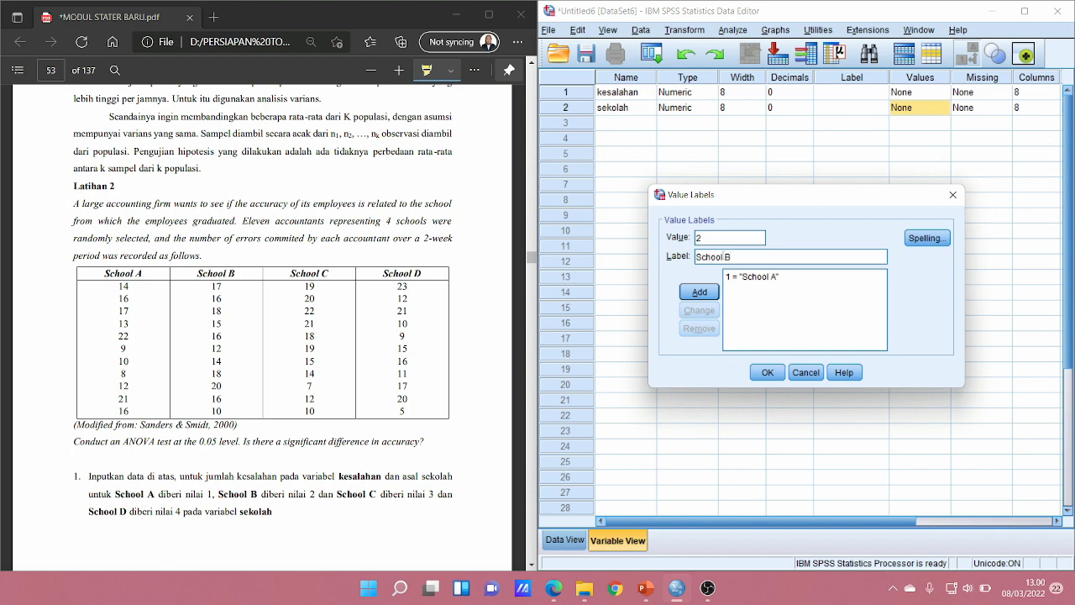
click(699, 292)
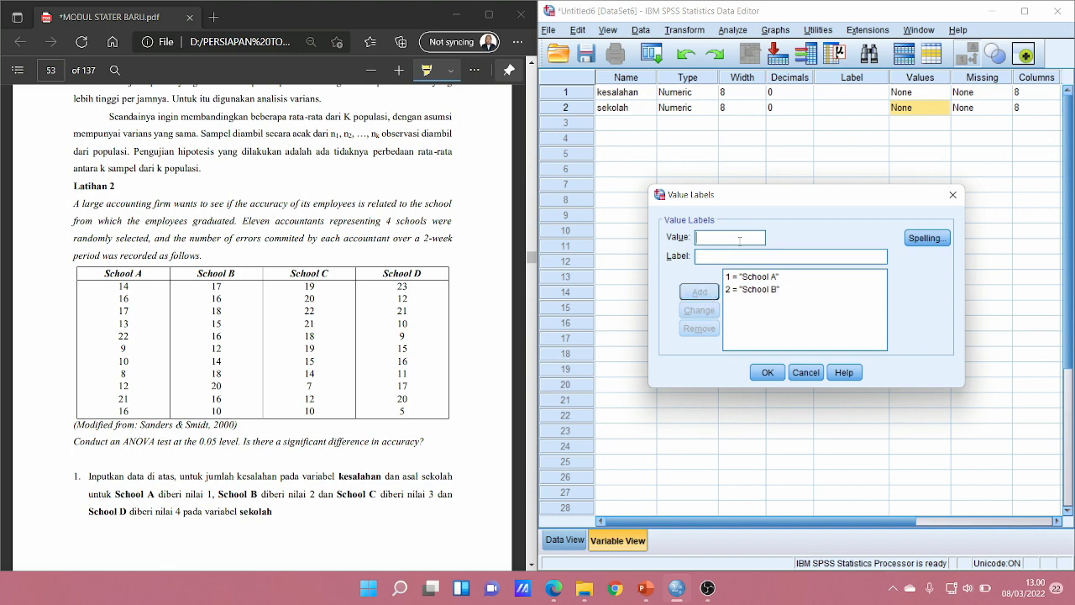
Add the value label "School C" for value 3 of sekolah.
text(3)
click(736, 256)
text(sCHOO)
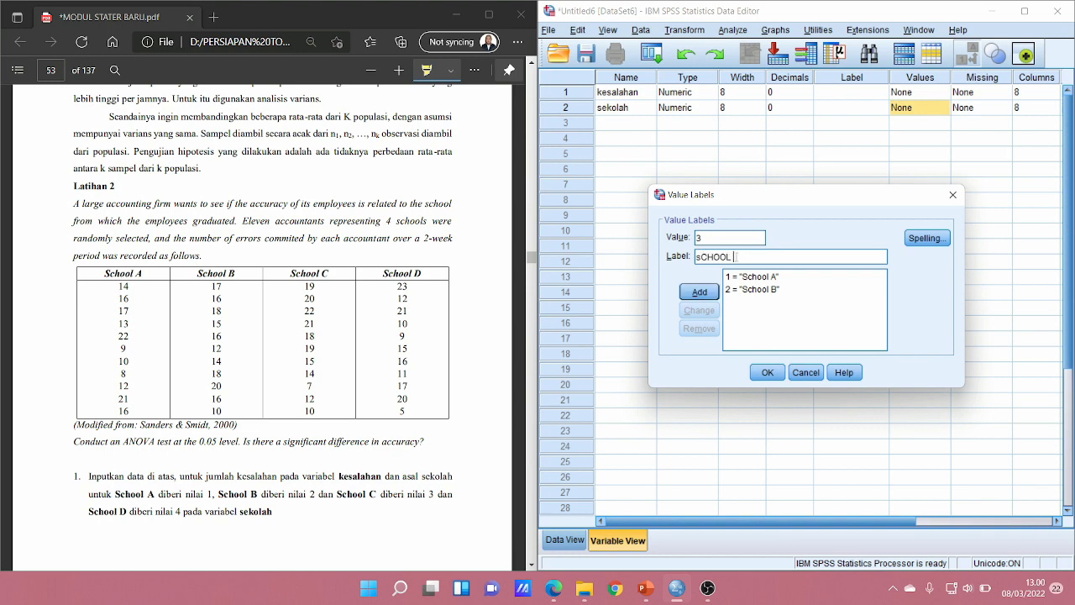
text(L)
key(BackSpace)
key(BackSpace)
key(BackSpace)
key(BackSpace)
key(BackSpace)
key(BackSpace)
text(School C)
click(700, 292)
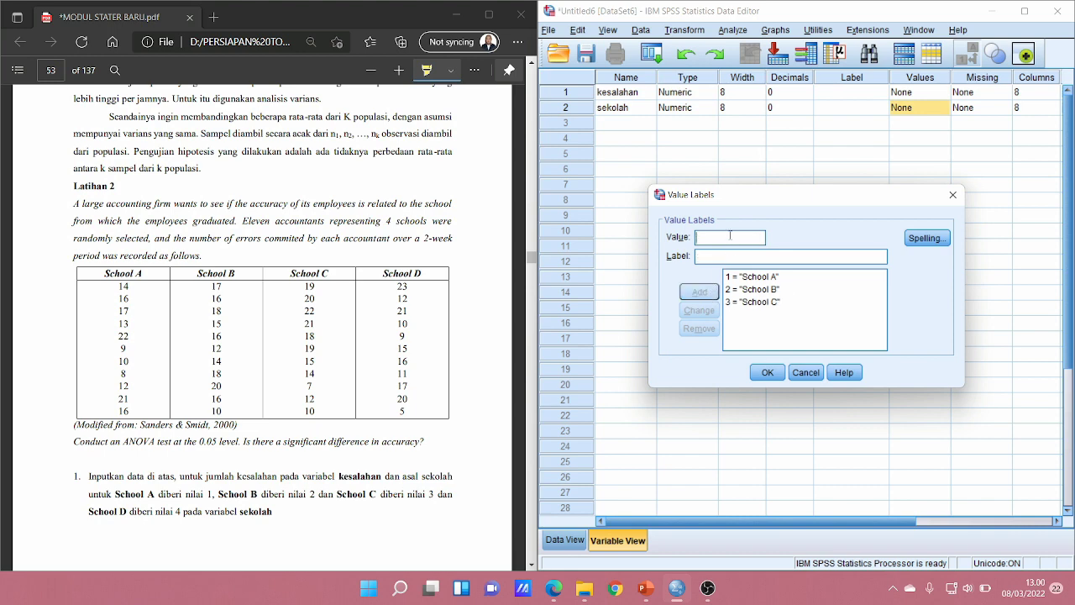
Add the value label "School D" for value 4 and apply the sekolah value labels.
text(4)
click(717, 257)
text(School)
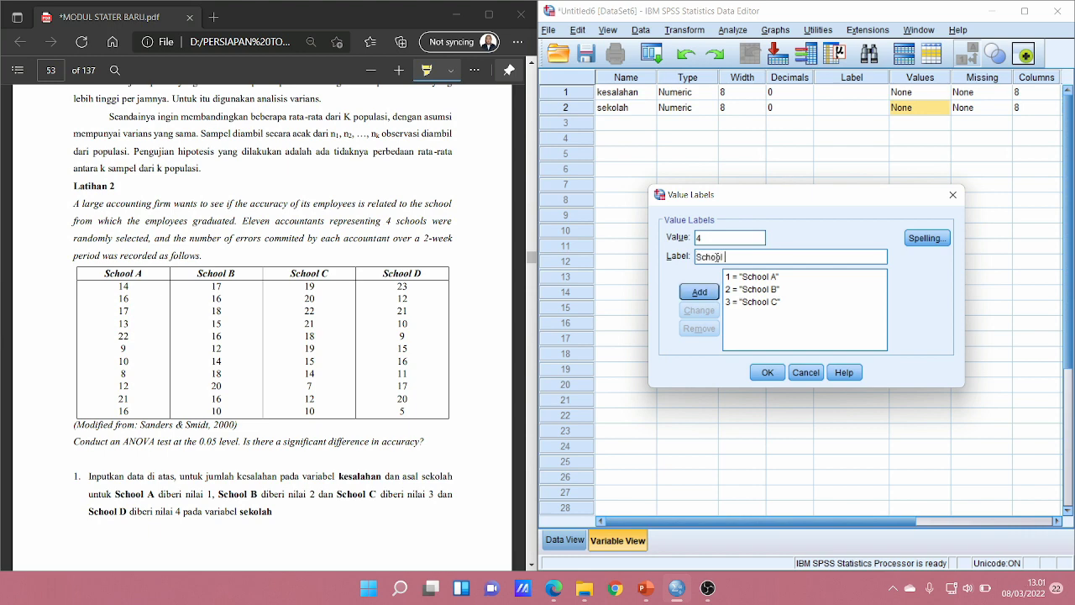
text( D)
click(713, 292)
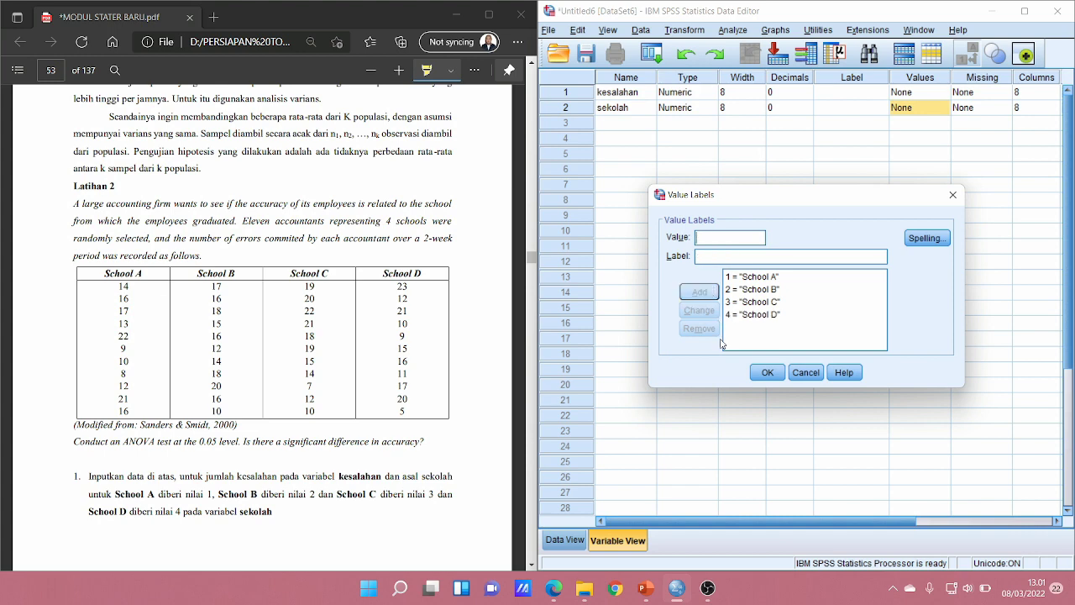
click(766, 373)
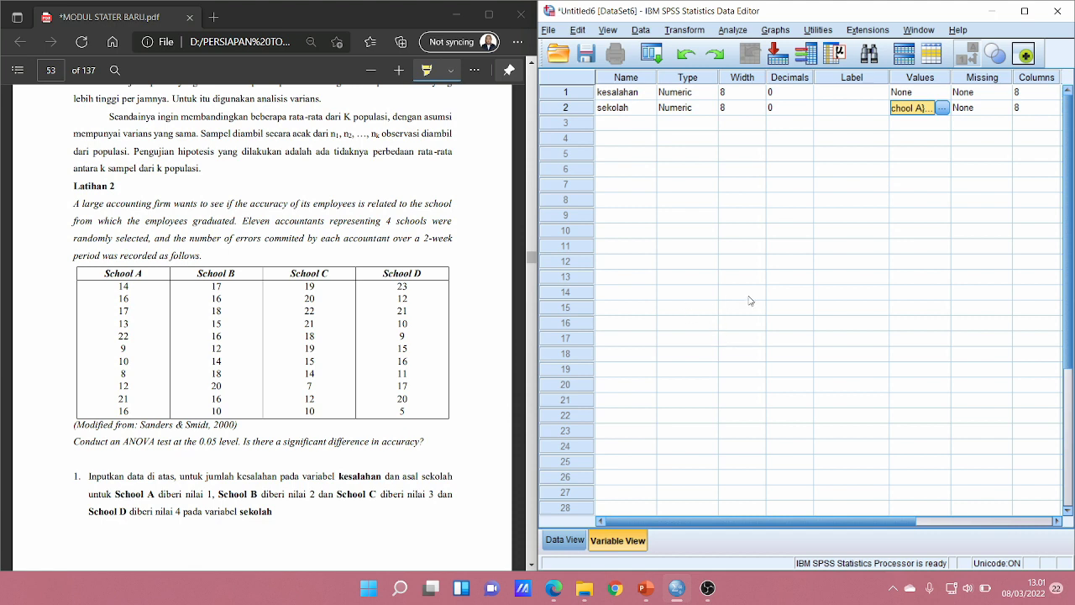
Set the measurement level of kesalahan to Scale and of sekolah to Ordinal.
drag(886, 521, 1013, 523)
click(1020, 94)
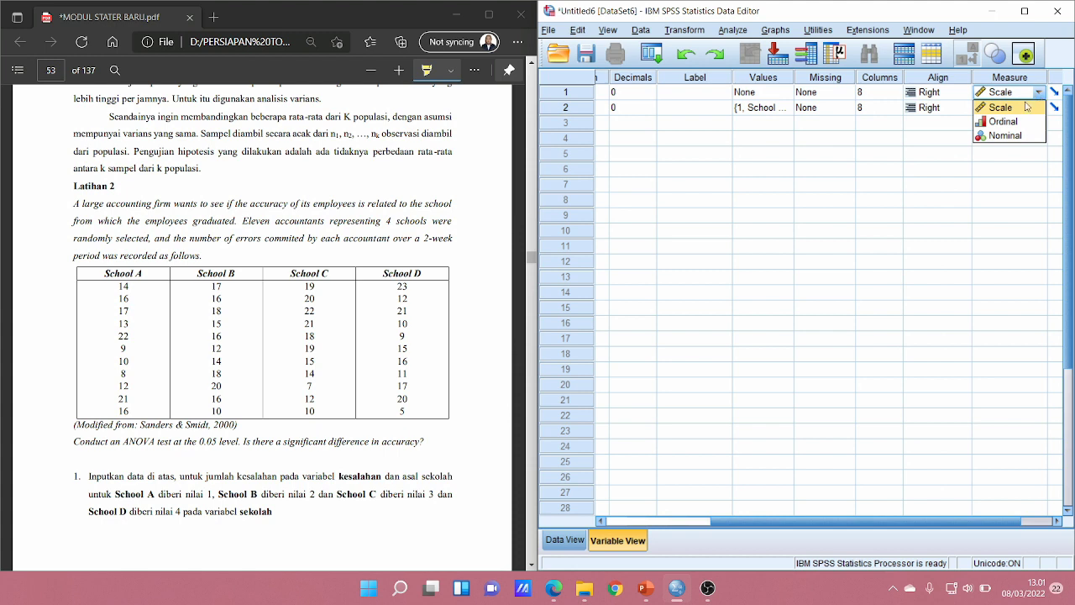
click(1027, 107)
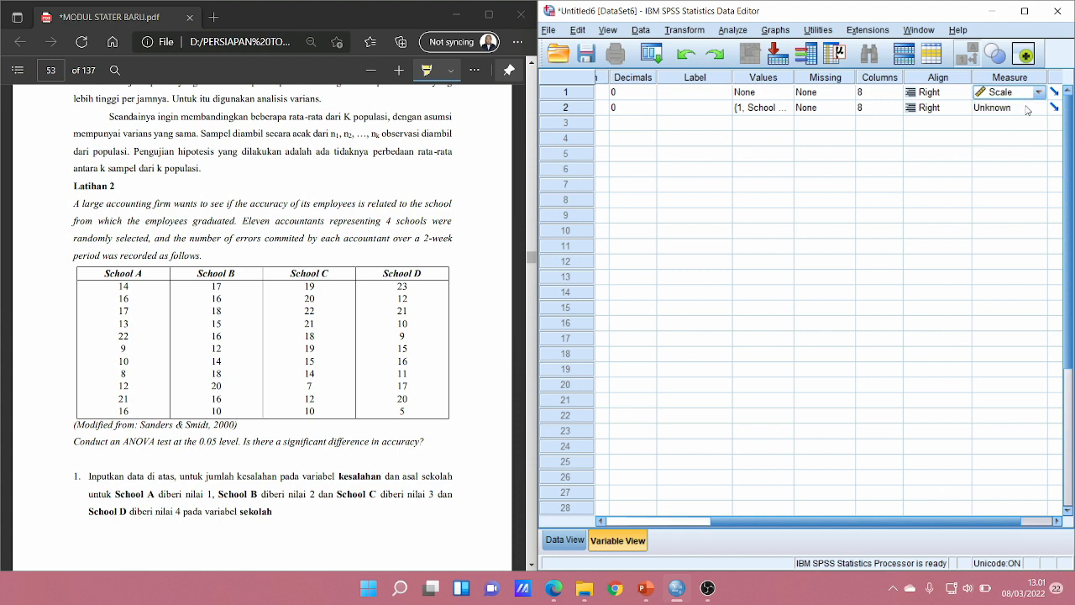
click(1027, 109)
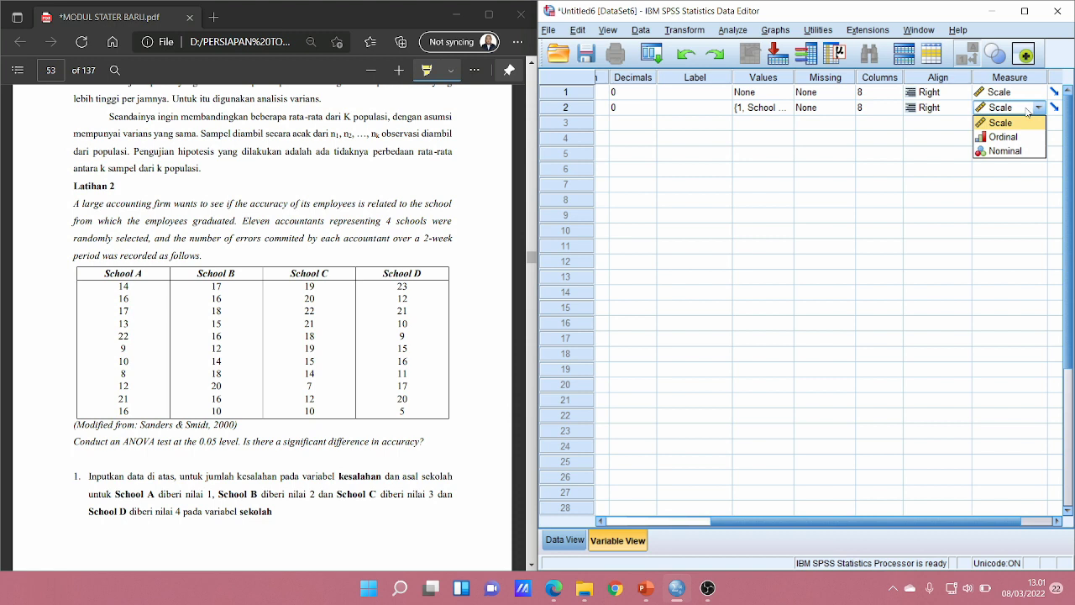
click(1028, 140)
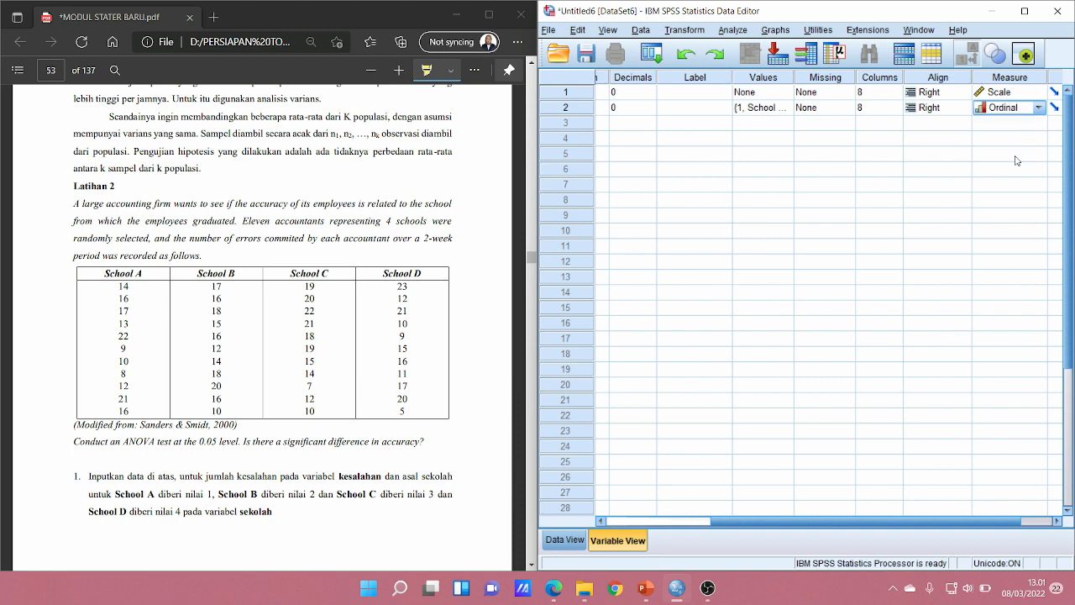
Enter the School A code 1 in the sekolah column for cases 1 to 7 of the data sheet.
click(564, 540)
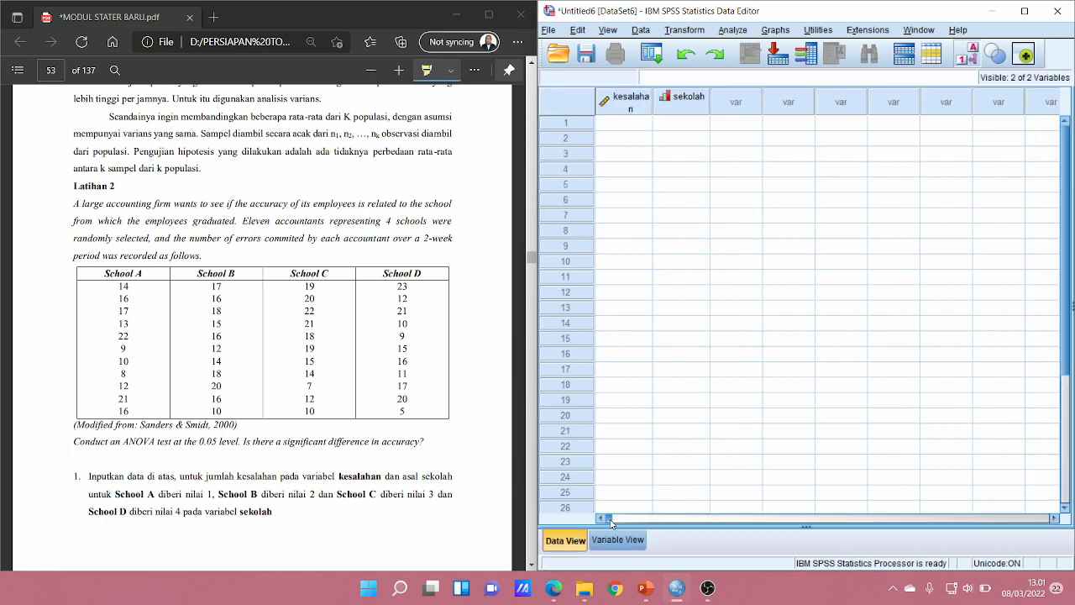
click(682, 124)
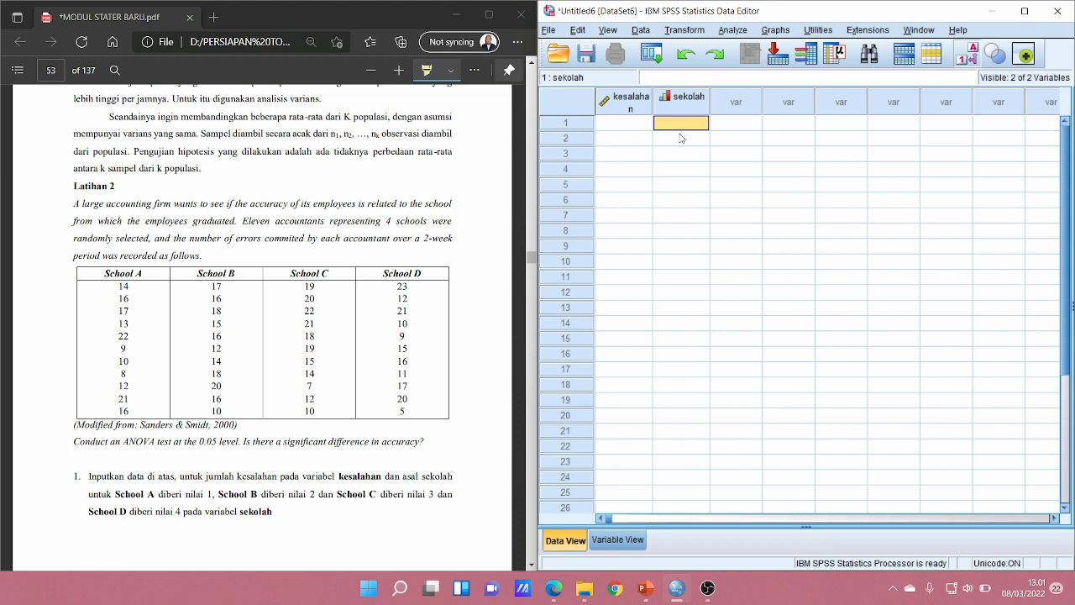
text(1)
key(Return)
text(1)
key(Return)
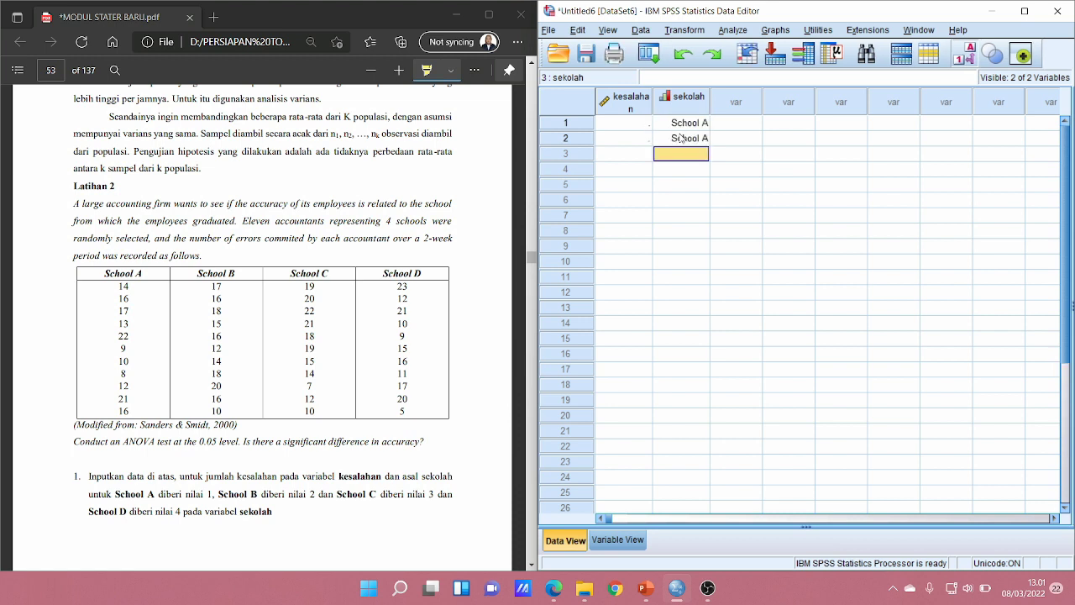
text(1)
key(Return)
text(1)
key(Return)
text(1)
key(Return)
text(1)
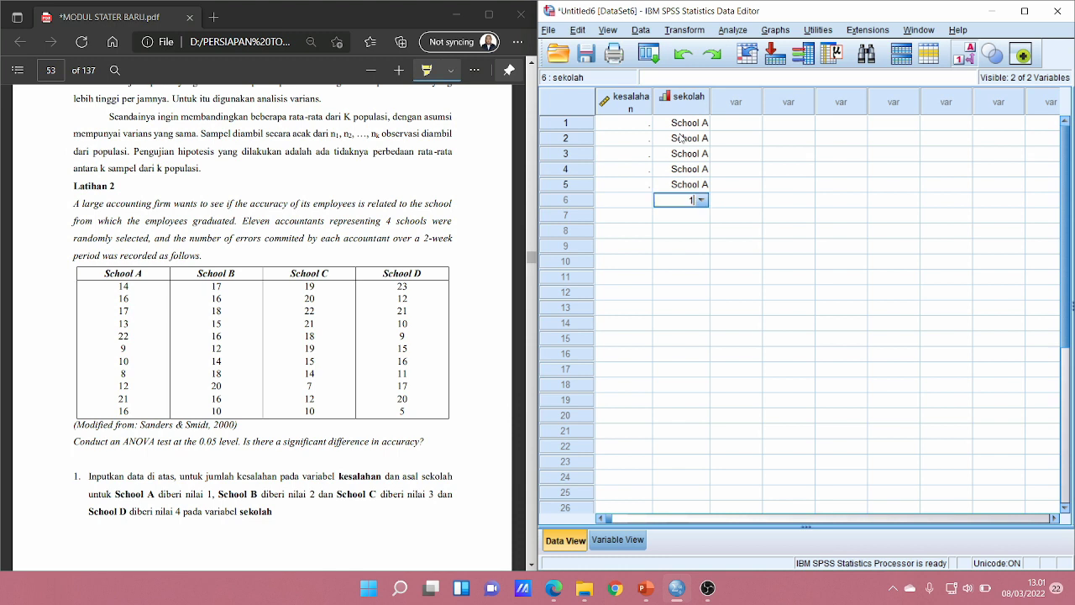
key(Return)
text(1)
key(Return)
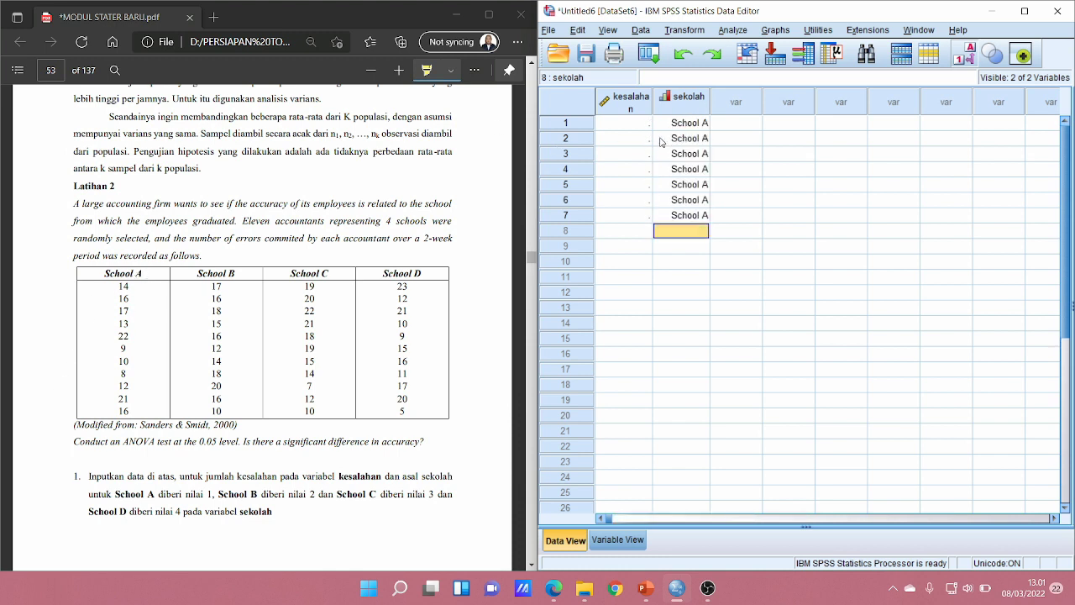
Enter the School A error counts 14, 16, 17, 13, 22, 9 and 10 in the kesalahan column for cases 1 to 7.
click(634, 126)
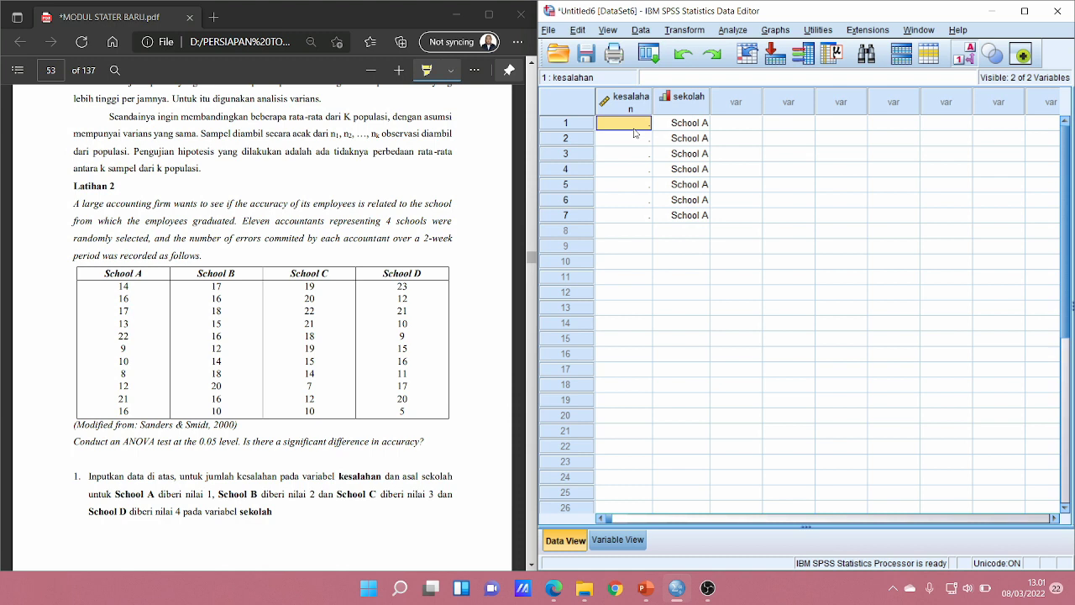
text(14)
key(Return)
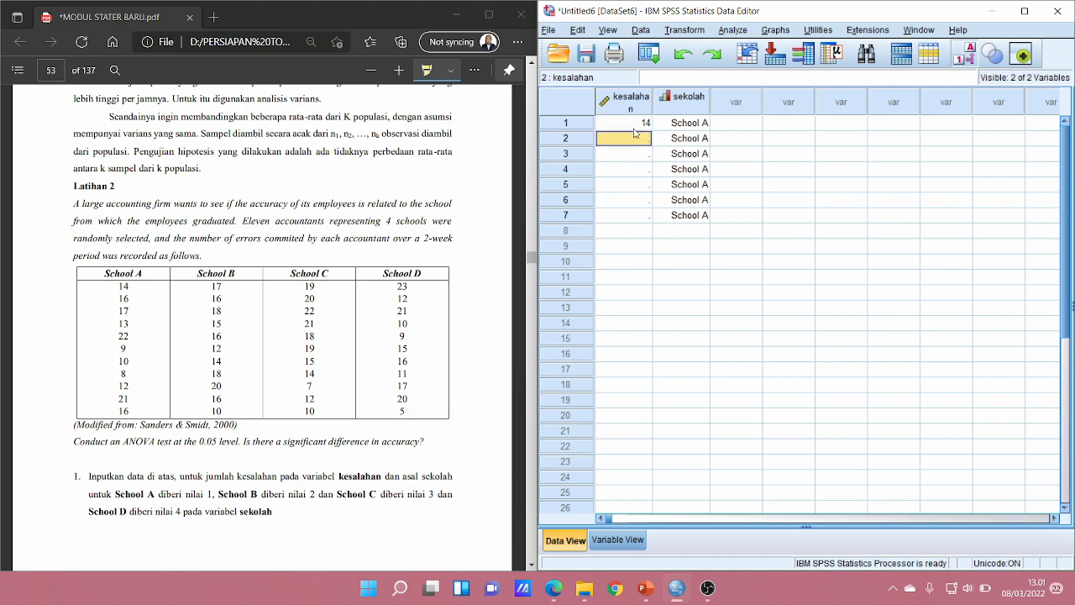
text(16)
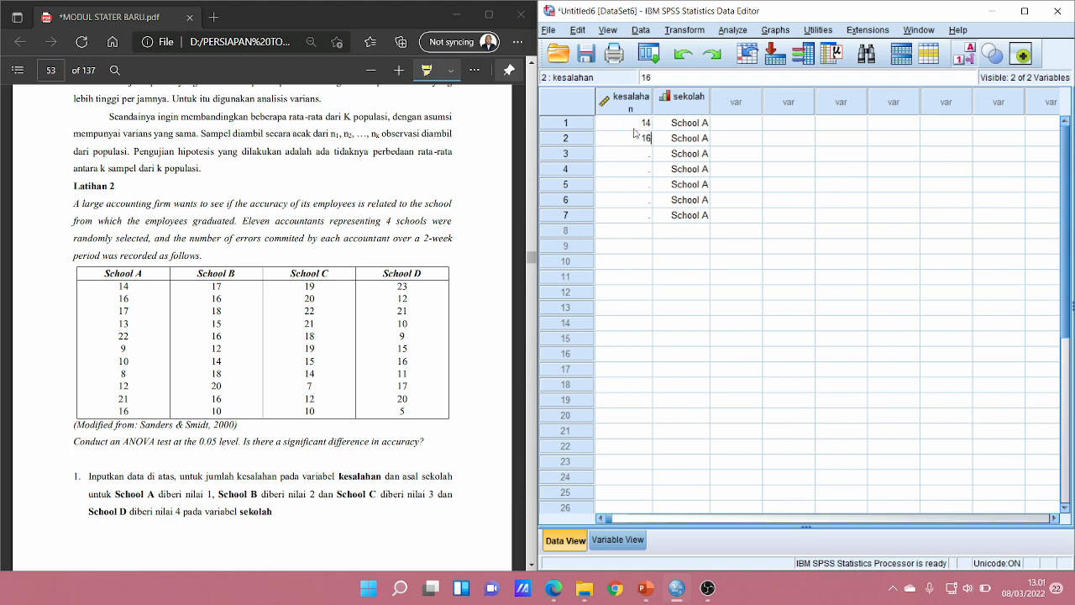
key(Return)
text(17)
key(Return)
text(13)
key(Return)
text(22)
key(Return)
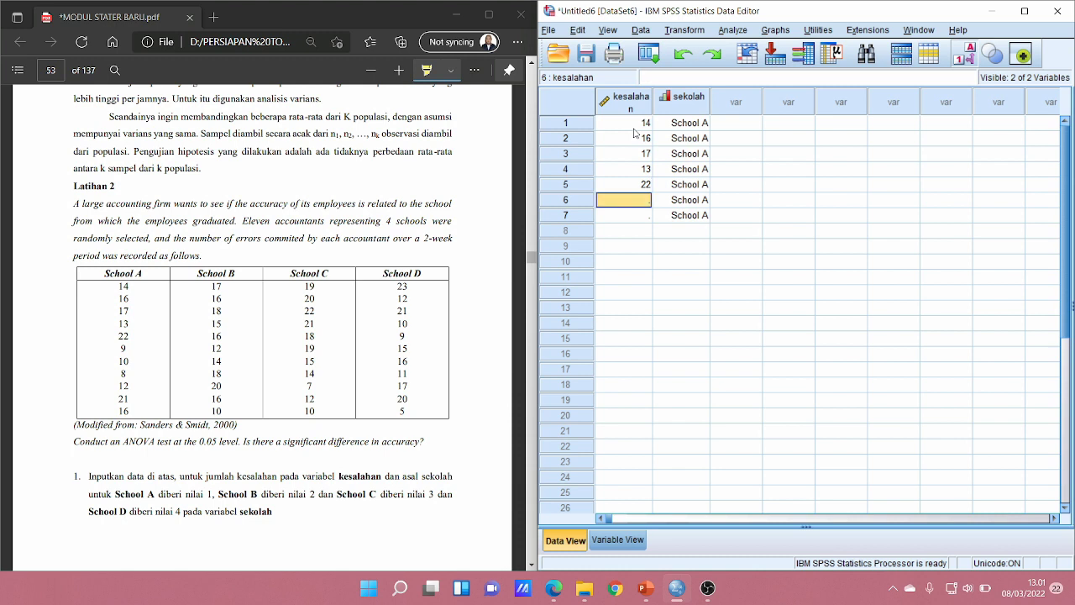
text(9)
key(Return)
text(10)
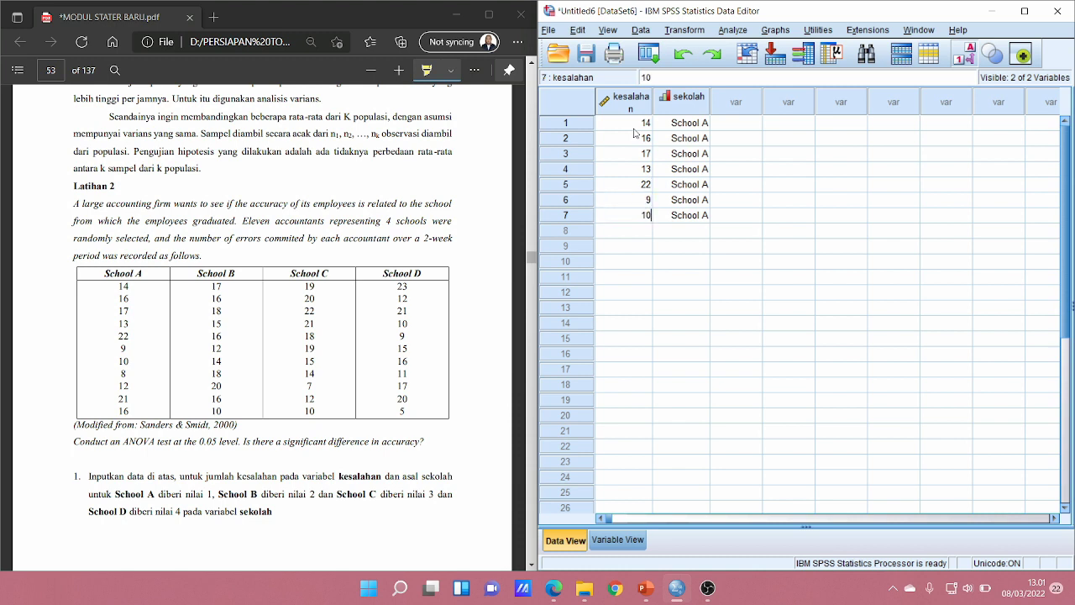
key(Return)
Enter the remaining School A error counts 8, 12, 21 and 16 in the kesalahan column for cases 8 to 11.
text(8)
key(Return)
text(12)
key(Return)
text(21)
key(Return)
text(1)
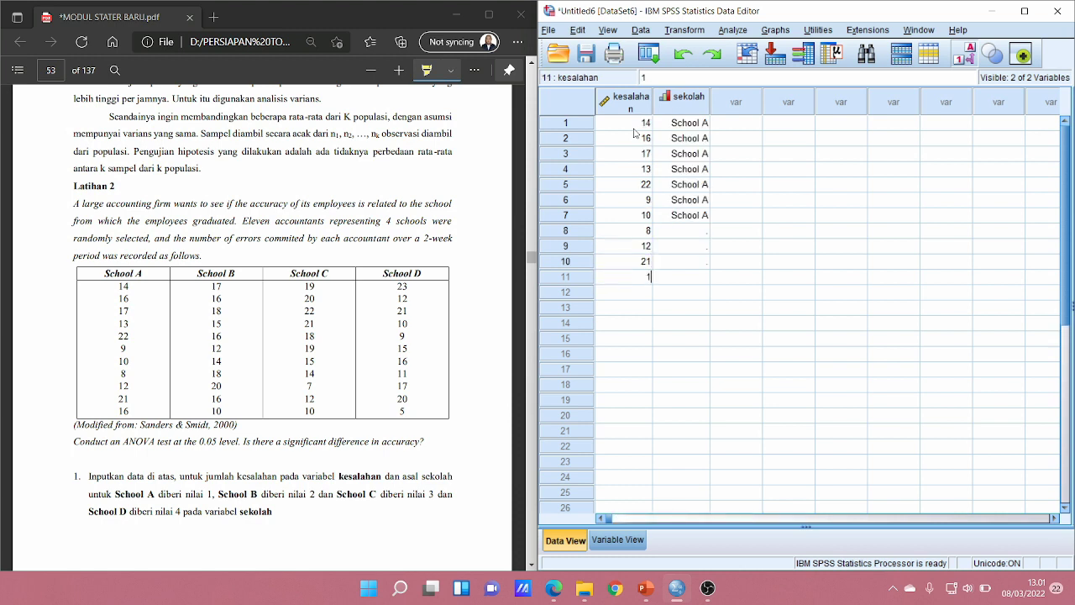
text(6)
key(Return)
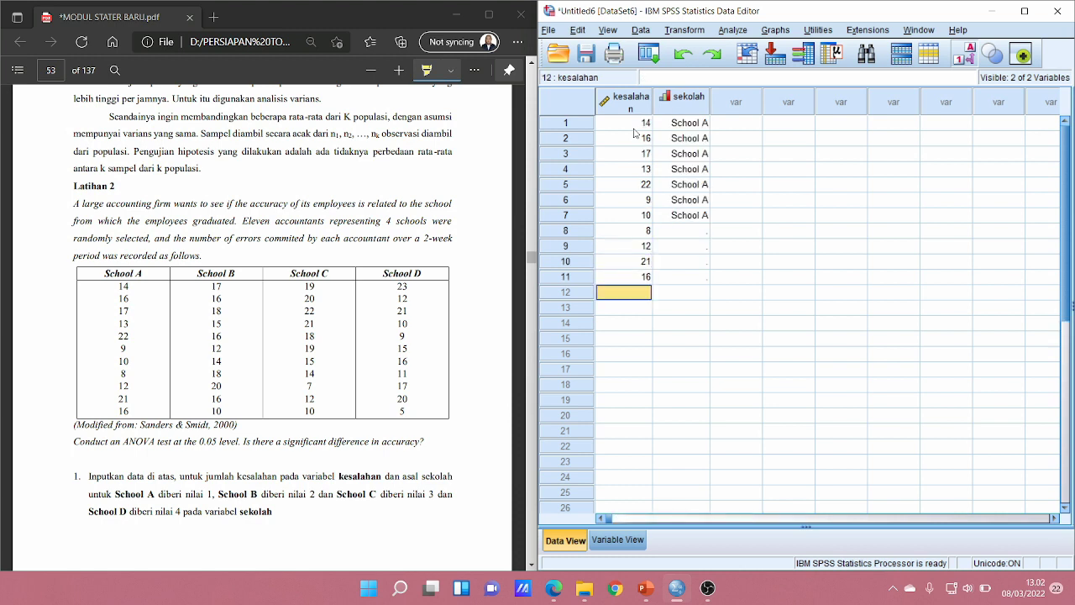
Enter the School A code 1 in the sekolah column for cases 8 to 11.
click(740, 277)
click(710, 236)
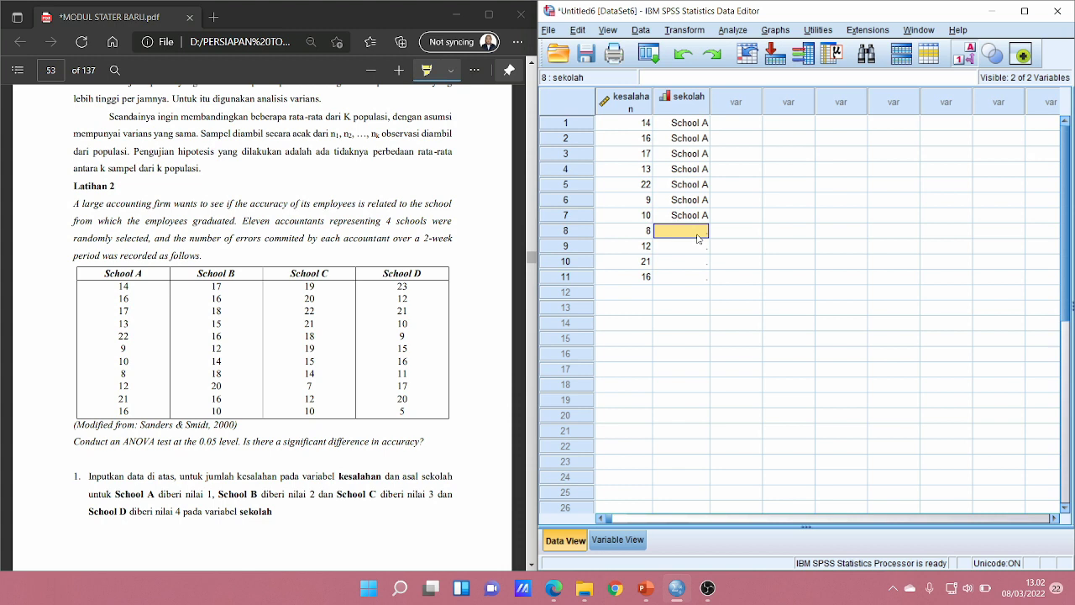
text(1)
key(Return)
text(1)
key(Return)
text(1)
key(Return)
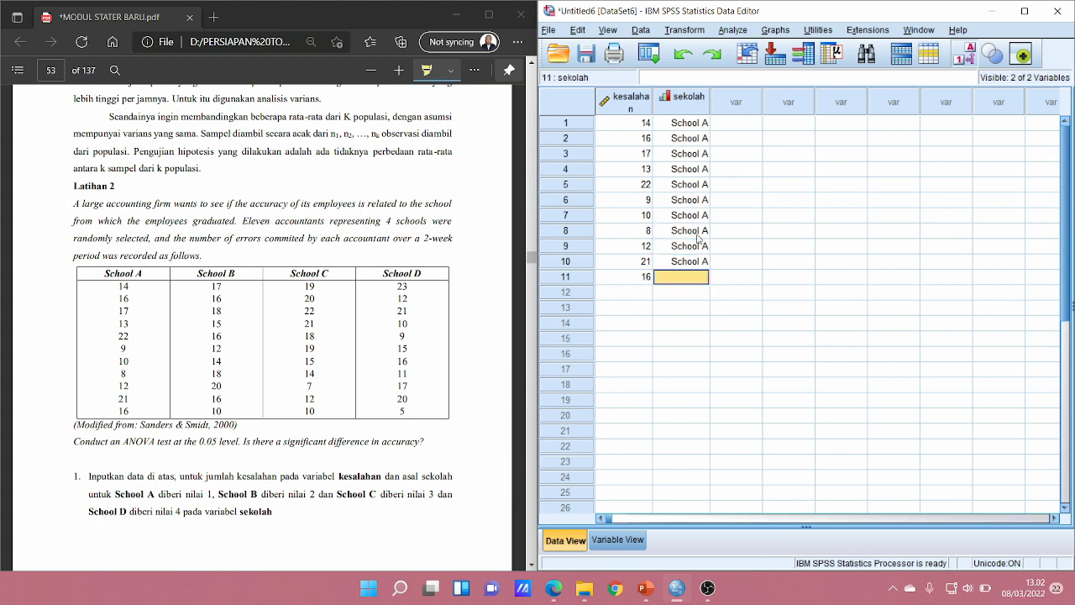
text(1)
key(Return)
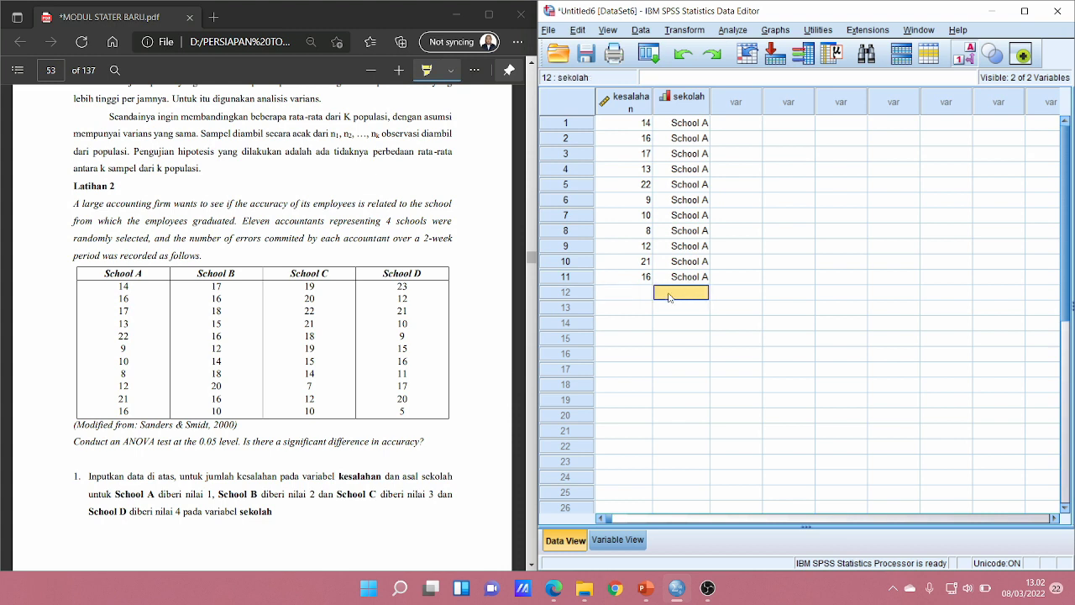
Enter the School B code 2 in the sekolah column for cases 12 to 22.
text(2 2 2 2 2 2 2 2 2 2 )
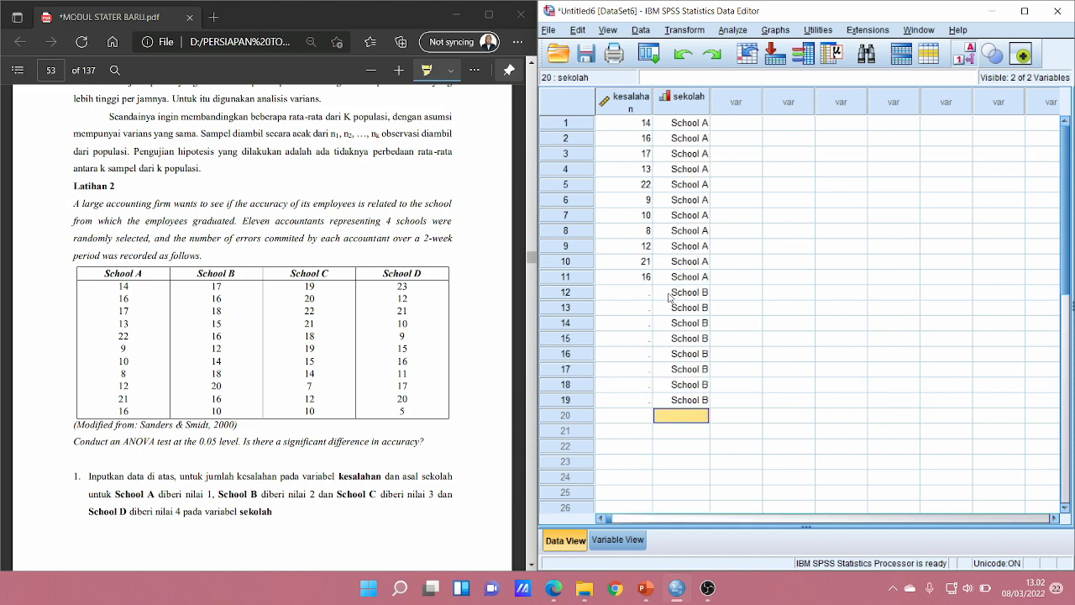
text(2)
key(Return)
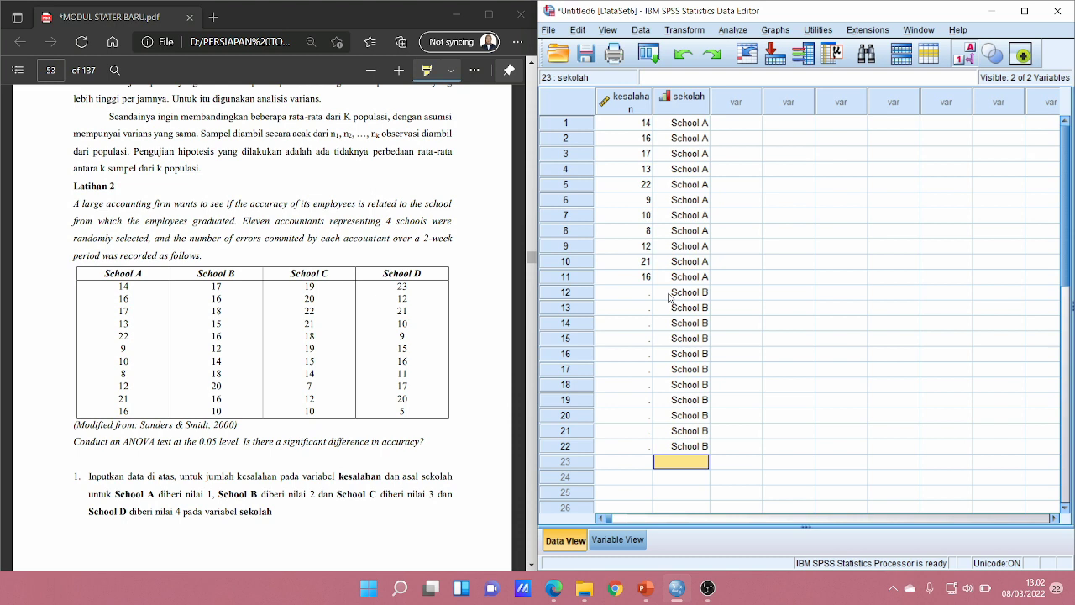
Enter the School B error counts 17, 16, 18, 15 and 16 in the kesalahan column for cases 12 to 16.
click(630, 282)
click(633, 293)
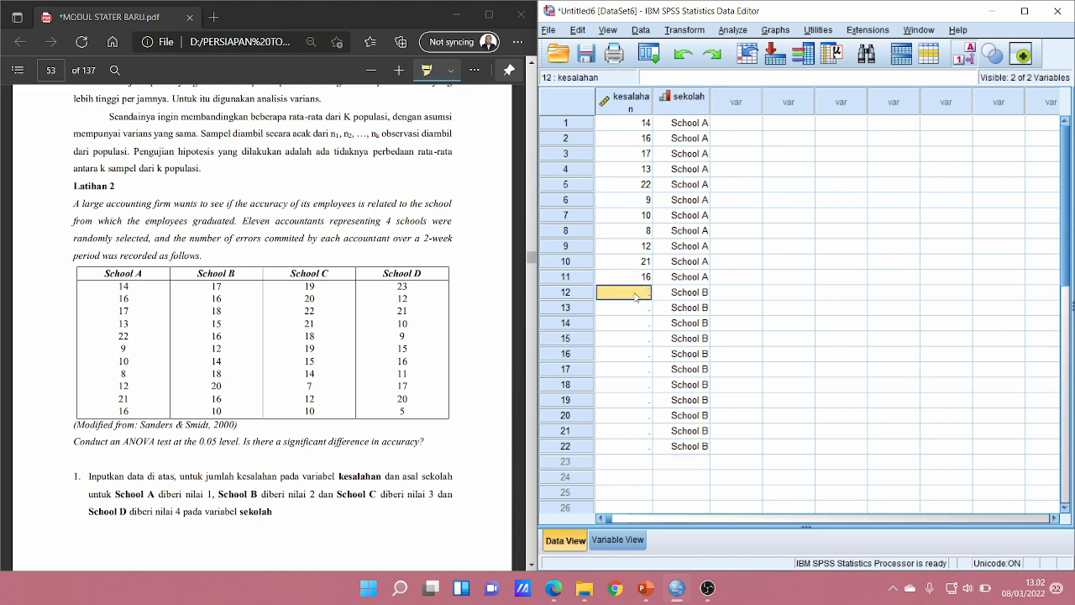
text(17)
key(Return)
text(16)
key(Return)
text(18)
key(Return)
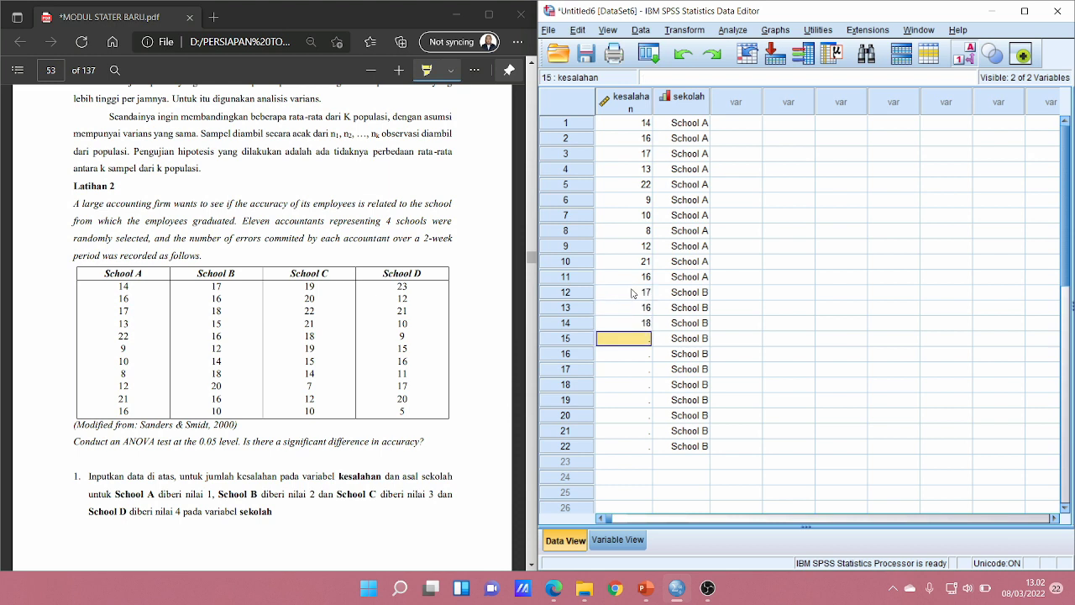
text(15)
key(Return)
text(16)
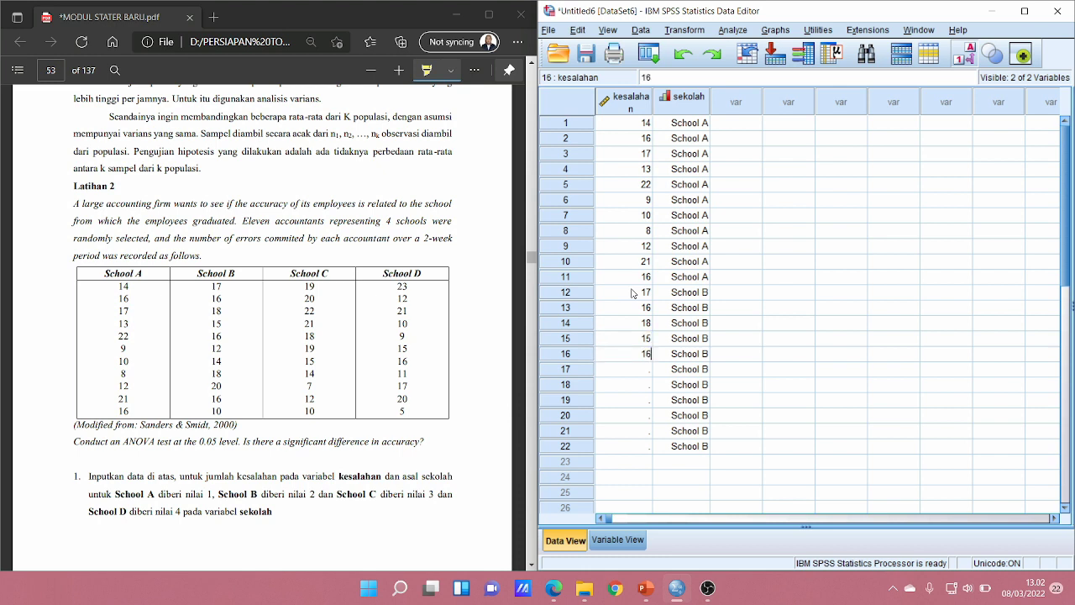
key(Return)
Enter the remaining School B error counts 12, 14, 18, 20, 16 and 10 in the kesalahan column for cases 17 to 22.
text(12)
key(Return)
text(14)
key(Return)
text(18)
key(Return)
text(20)
key(Return)
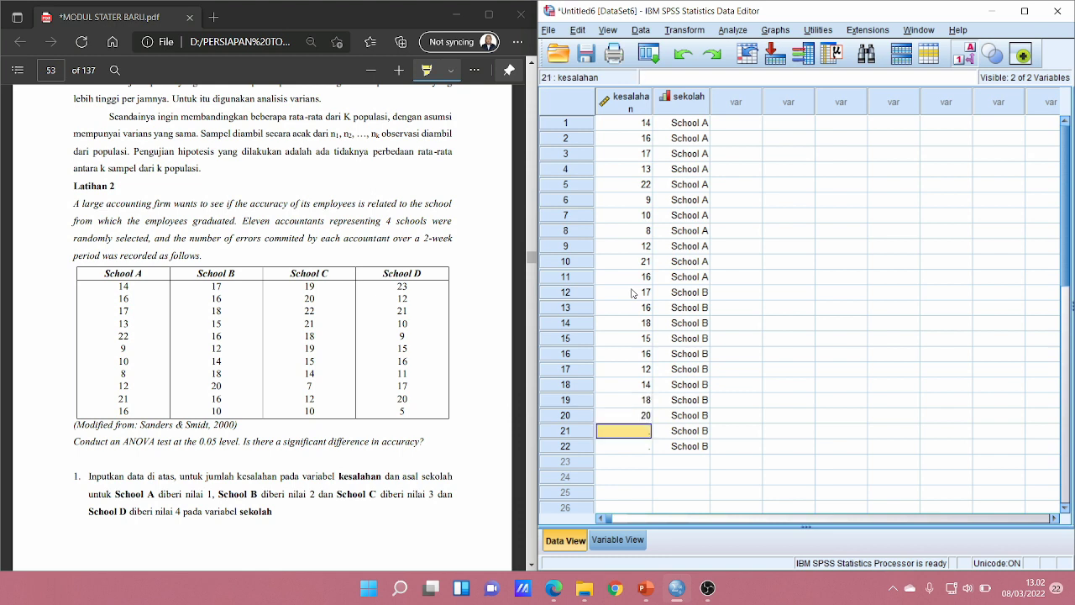
text(16)
key(Return)
text(10)
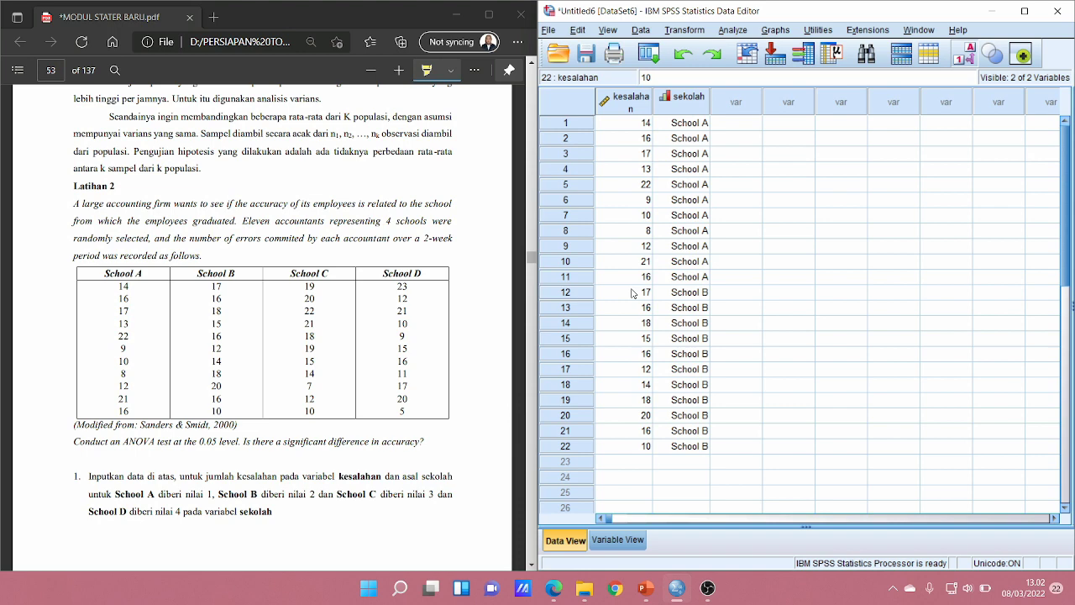
key(Return)
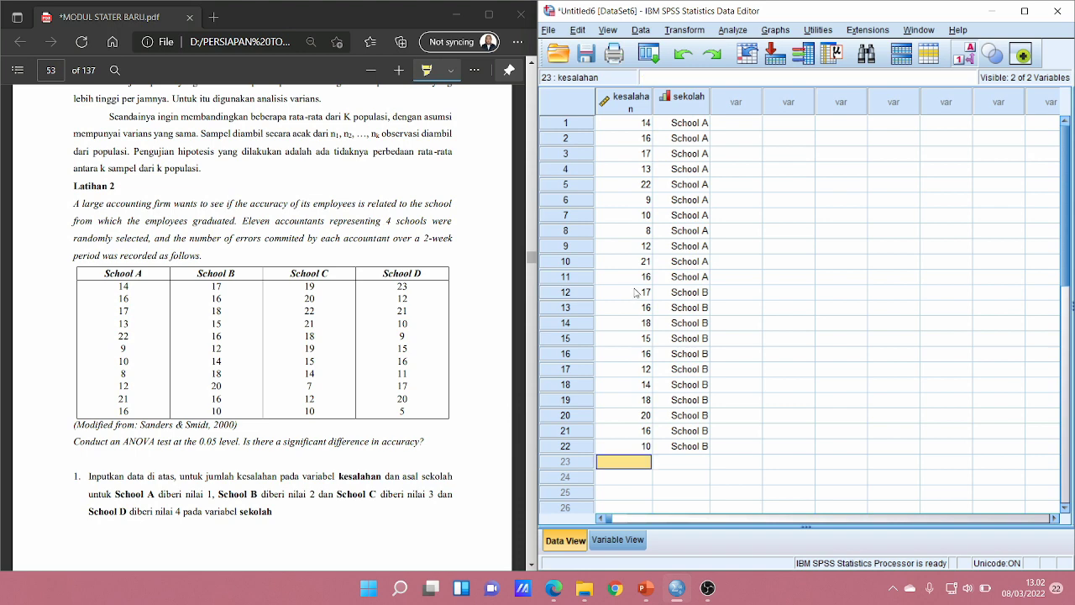
Enter the School C code 3 in the sekolah column for cases 23 to 33.
scroll(632, 292, down, 2)
drag(690, 370, 689, 382)
click(689, 372)
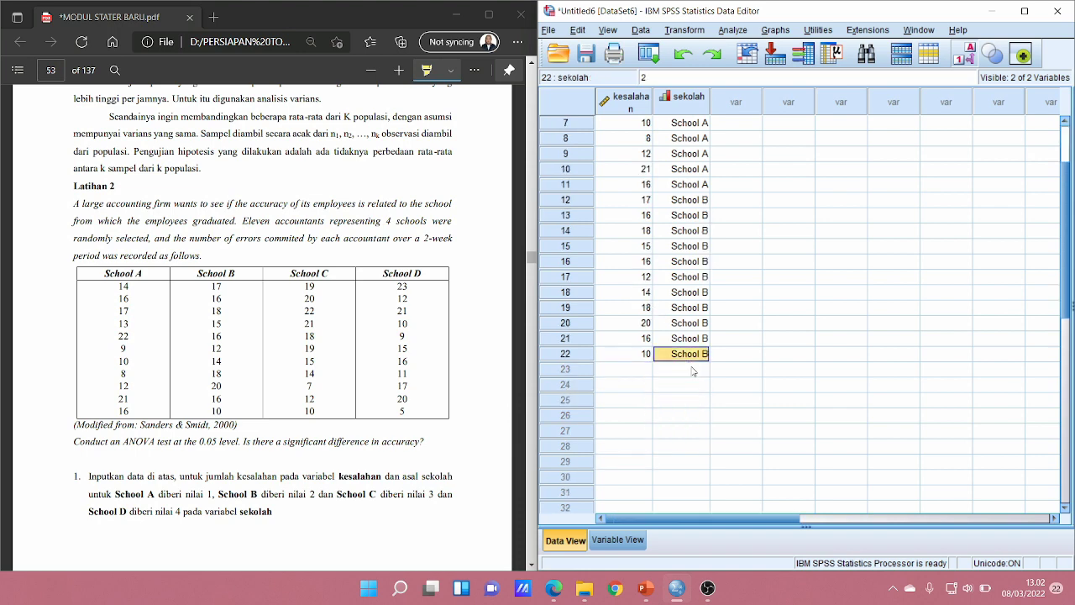
text(3)
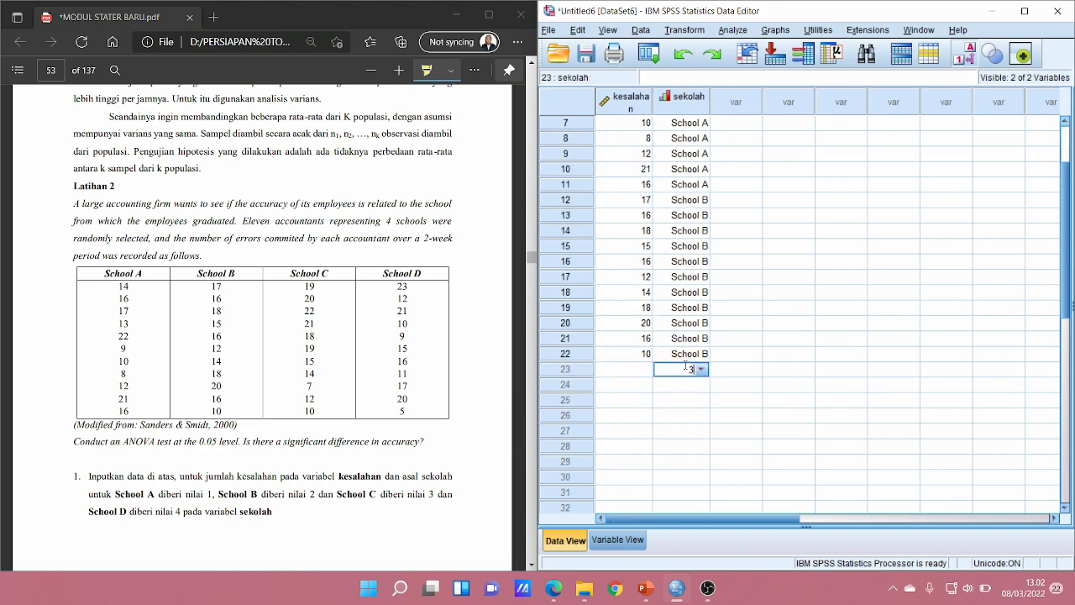
text( 3 3 3 3 3 3 3 3 3 3)
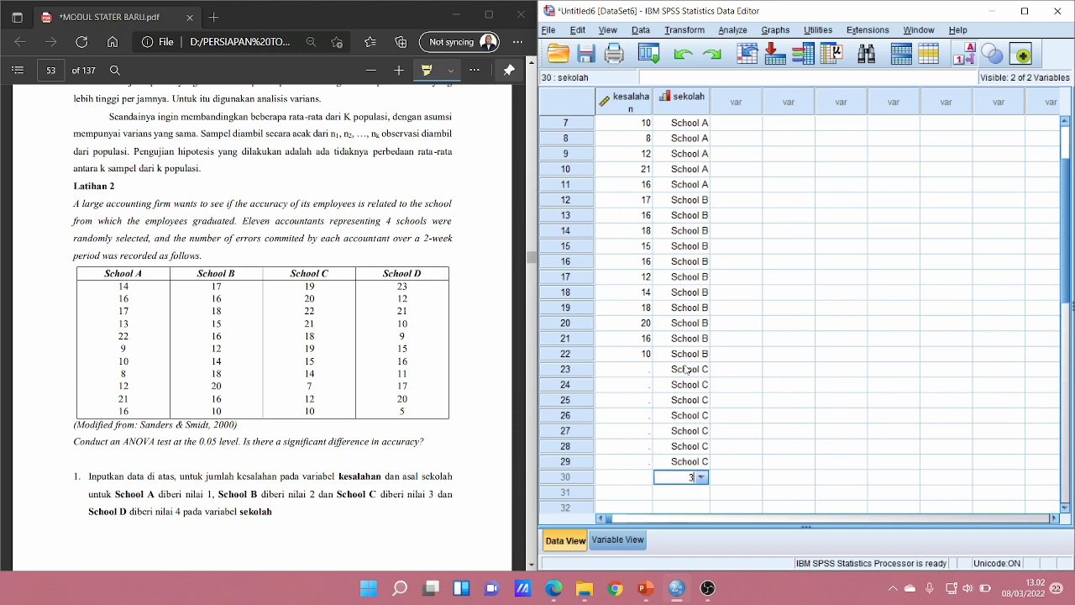
key(Return)
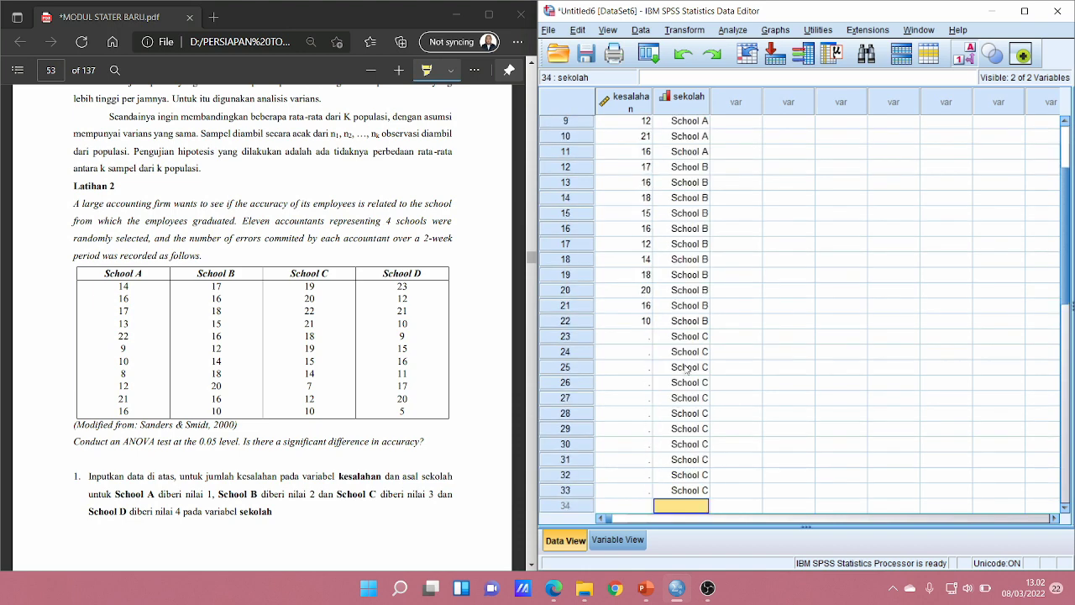
Enter the School C error counts 19, 20, 22, 21 and 18 in the kesalahan column for cases 23 to 27.
click(628, 337)
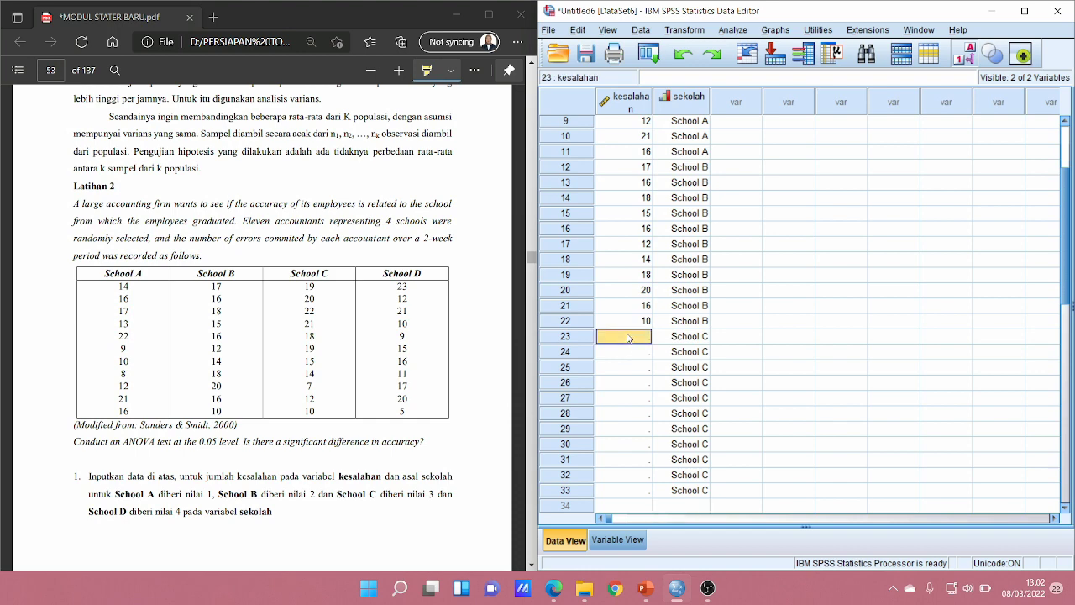
text(19)
key(Return)
text(20)
key(Return)
text(22)
key(Return)
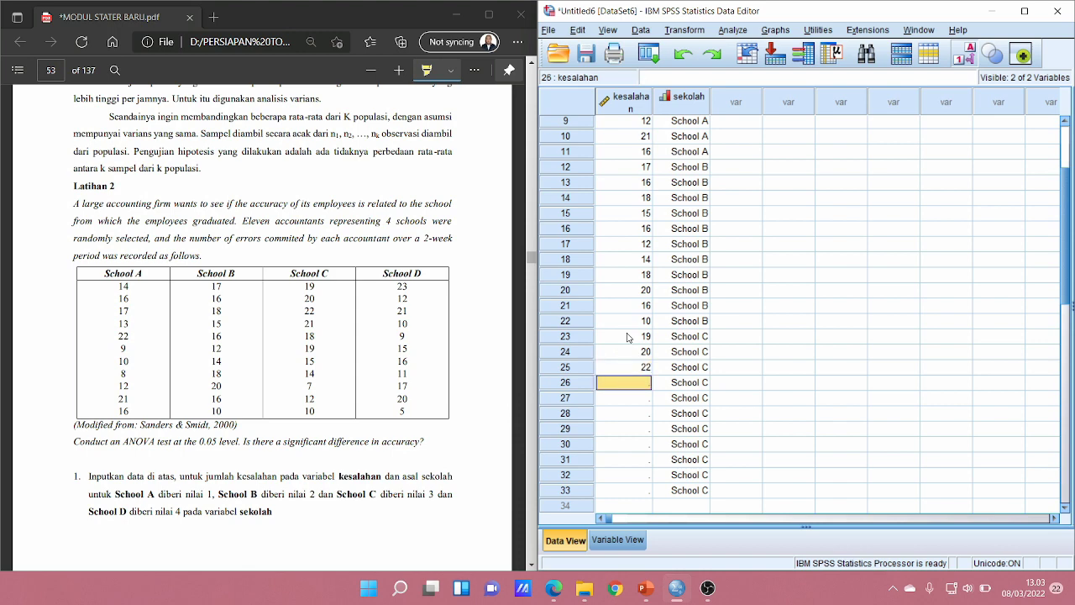
text(2)
text(1)
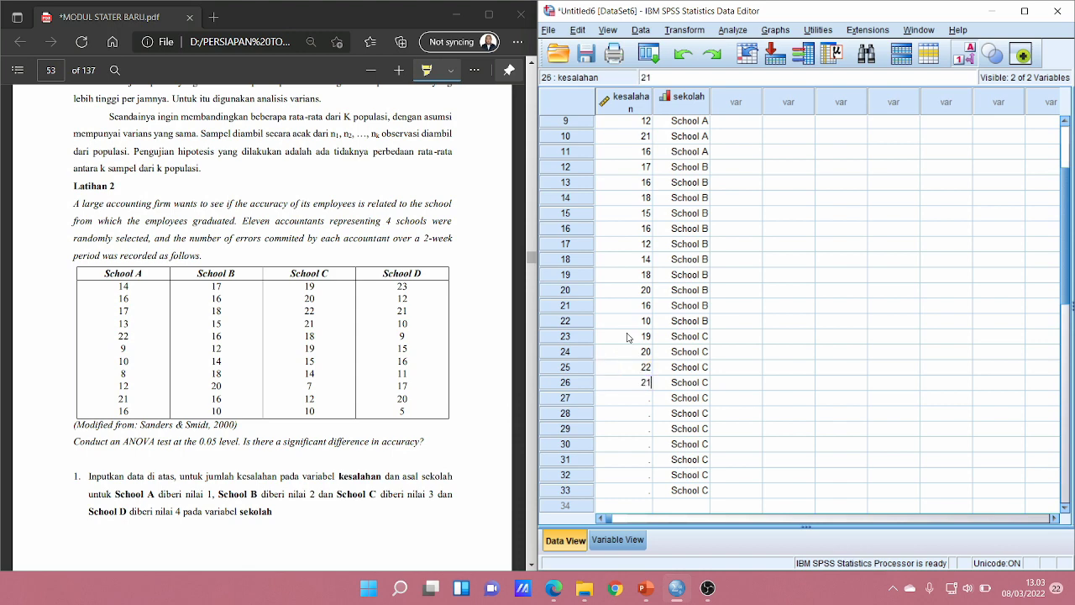
key(Return)
text(18)
key(Return)
Enter the remaining School C error counts 19, 15, 14, 7, 12 and 10 in the kesalahan column for cases 28 to 33.
text(19)
key(Return)
text(15)
key(Return)
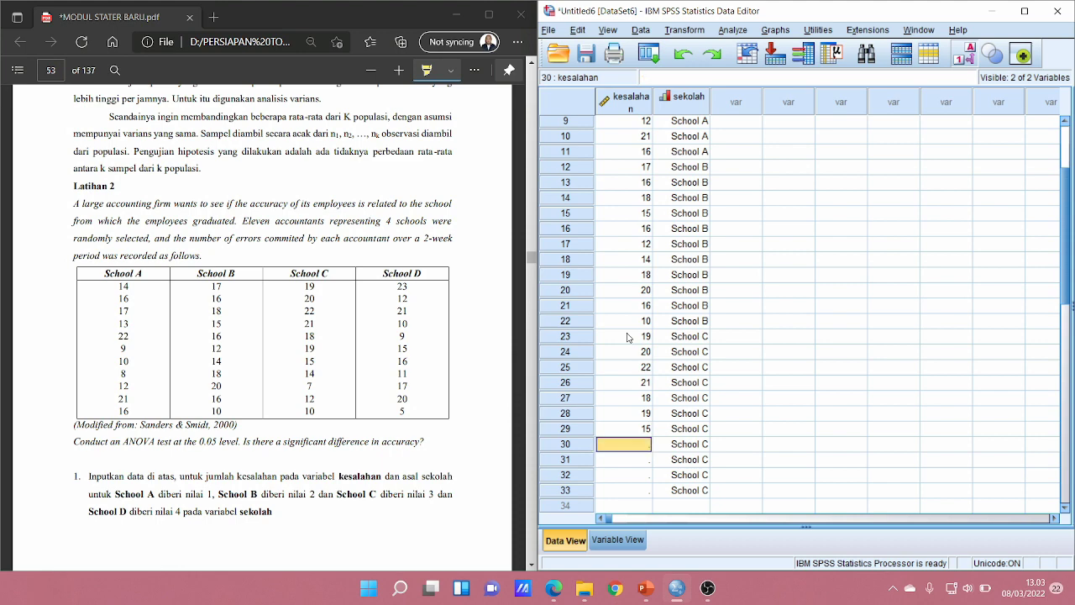
text(14)
key(Return)
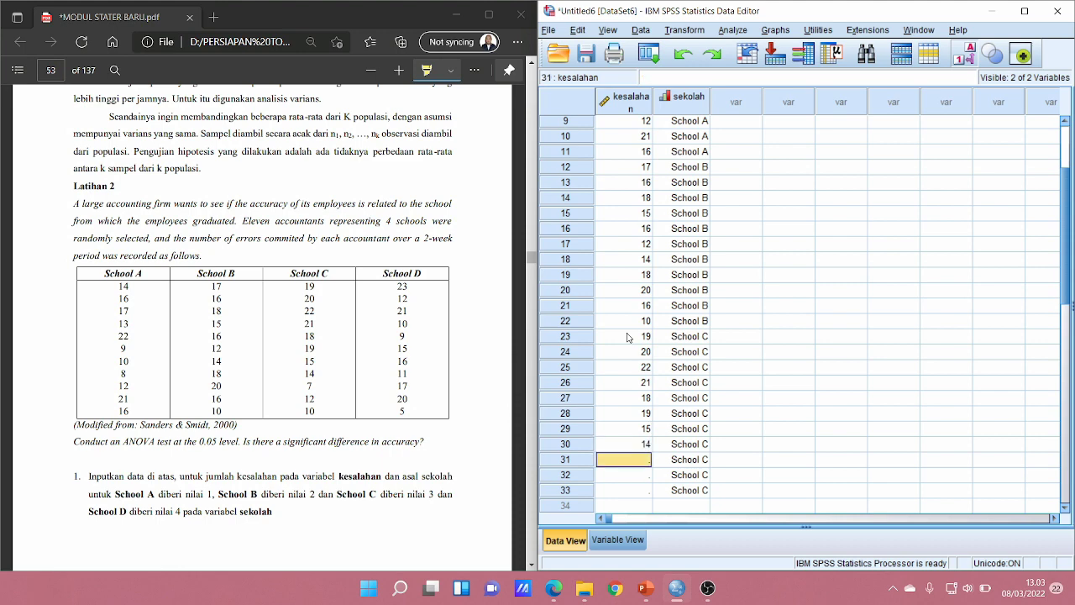
text(7)
key(Return)
text(12)
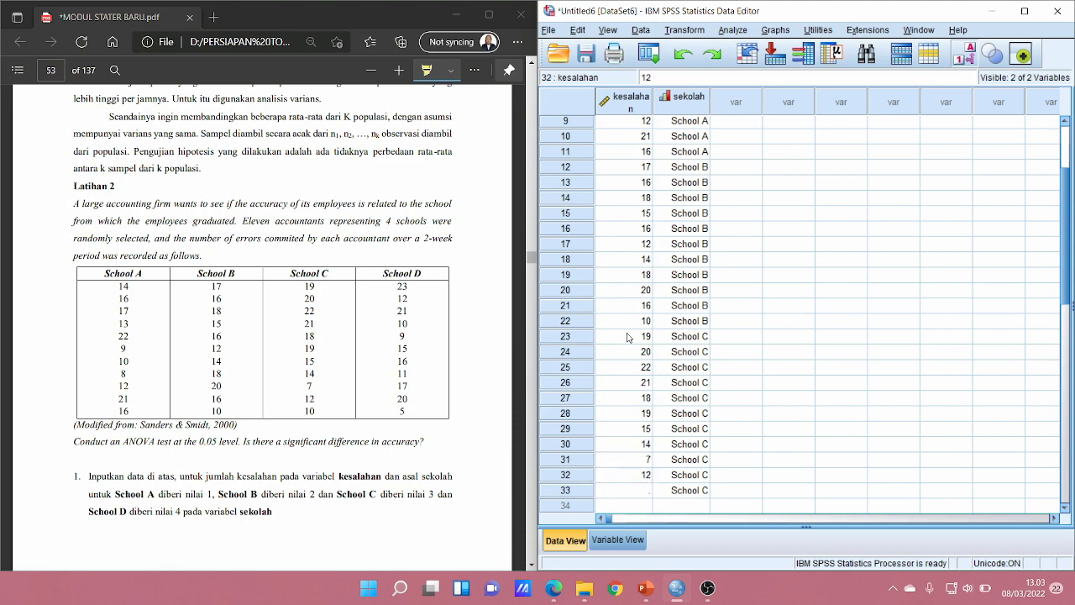
key(Return)
text(10)
key(Return)
Enter the School D code 4 in the sekolah column for cases 34 to 44.
scroll(627, 336, down, 2)
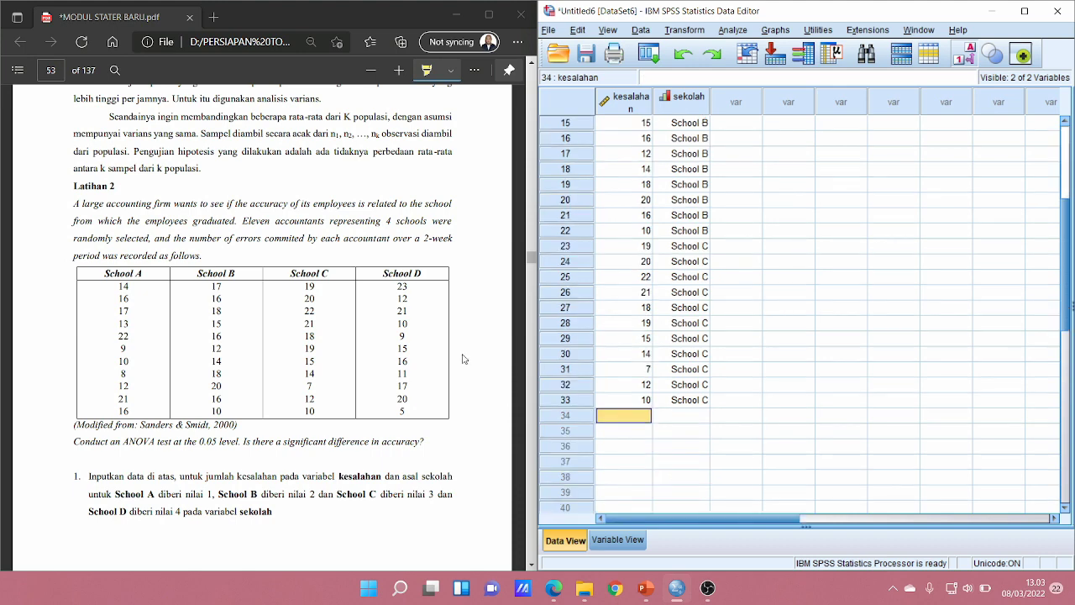
key(Tab)
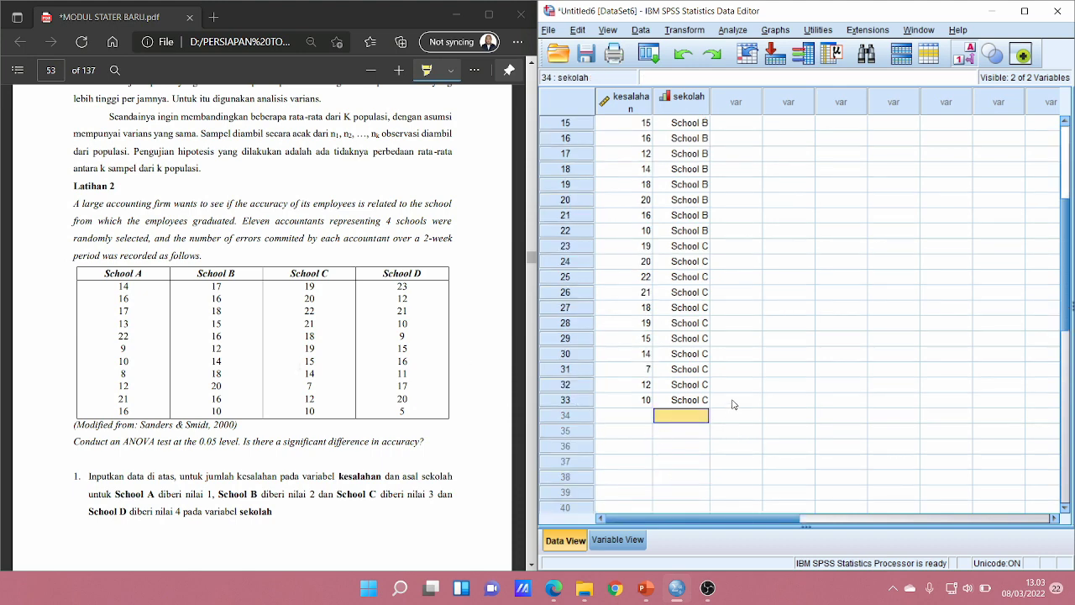
text(4 4 4 4 4 4 4)
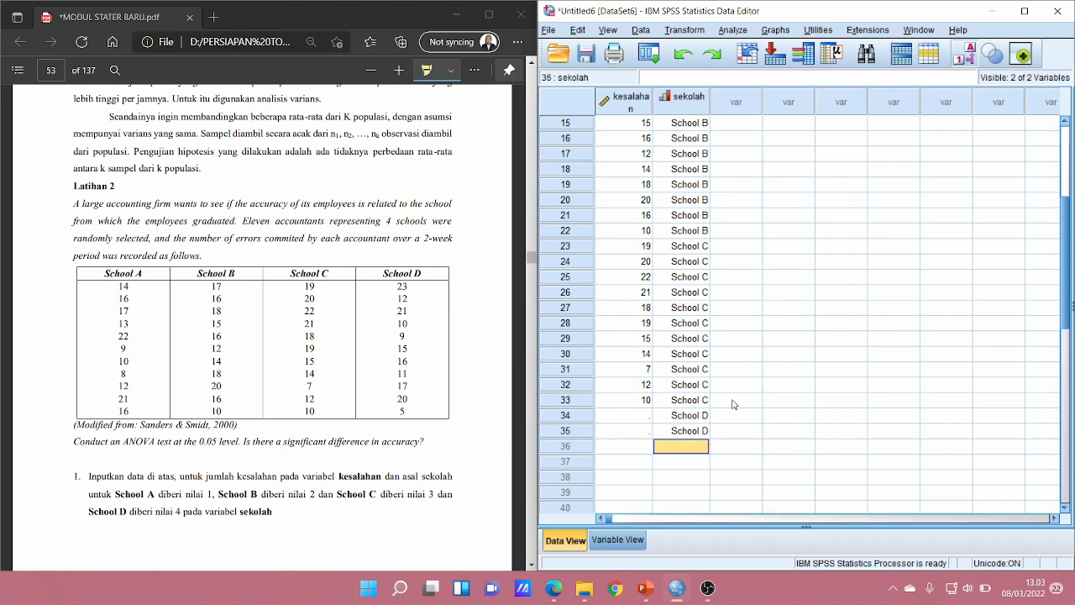
text( 4 4 4 4)
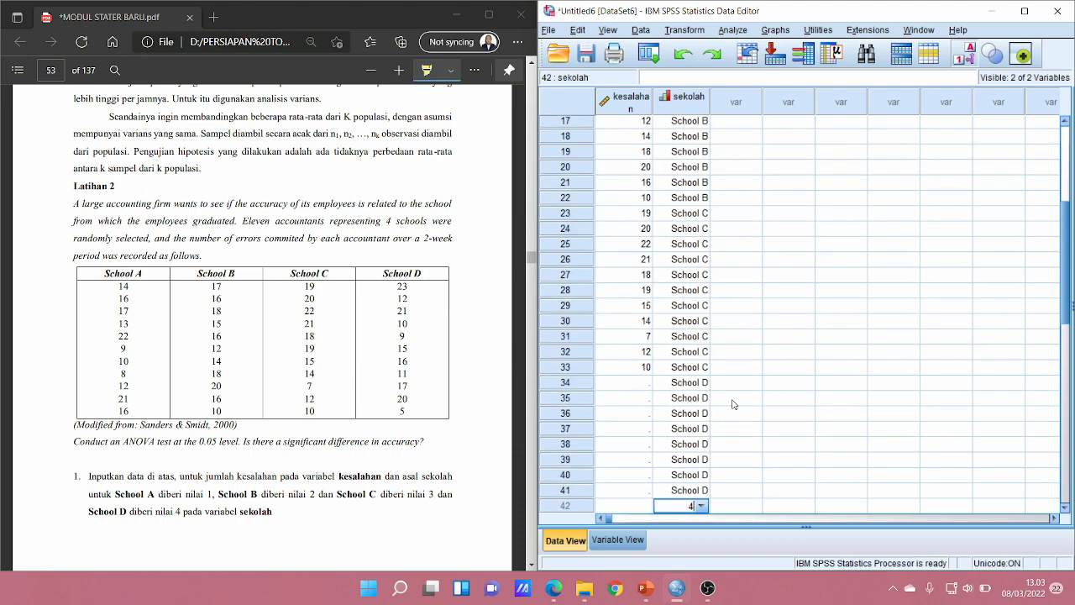
key(Return)
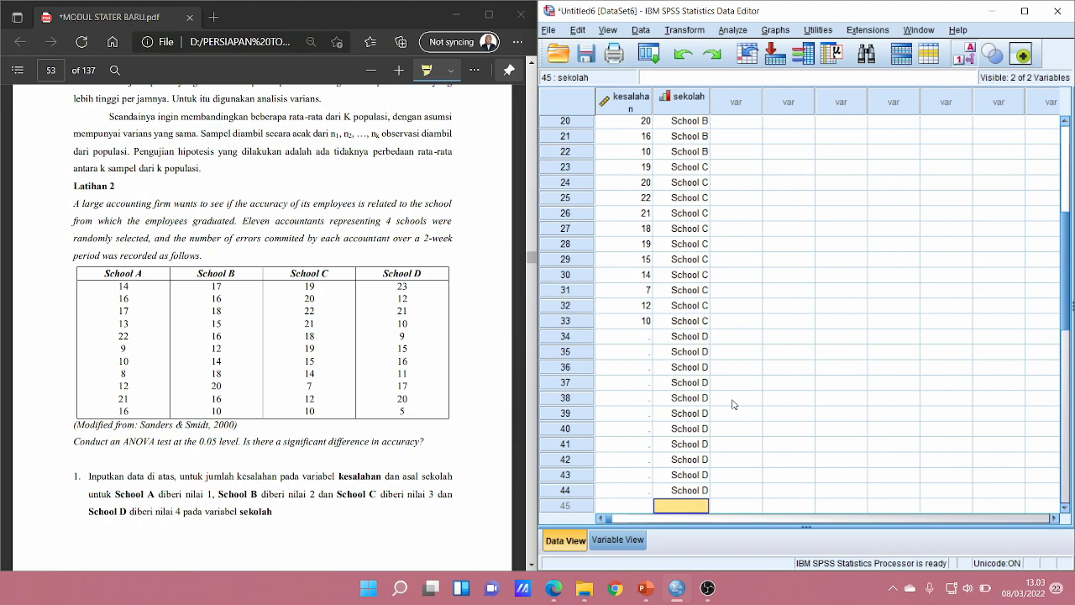
Enter the School D error counts 23, 12, 21, 10 and 9 in the kesalahan column for cases 34 to 38.
click(645, 336)
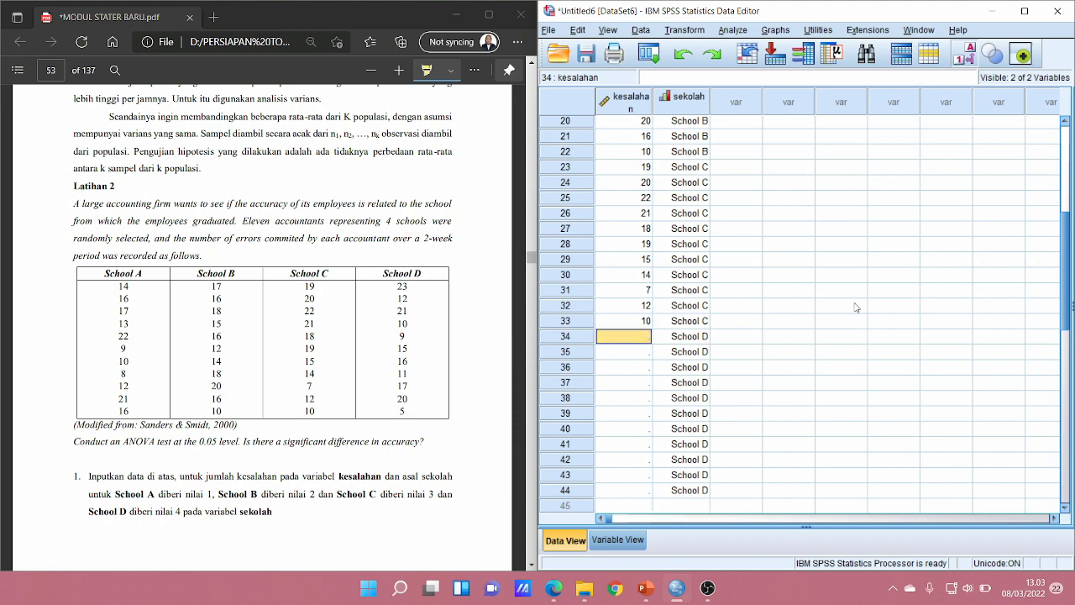
text(23)
key(Return)
text(1)
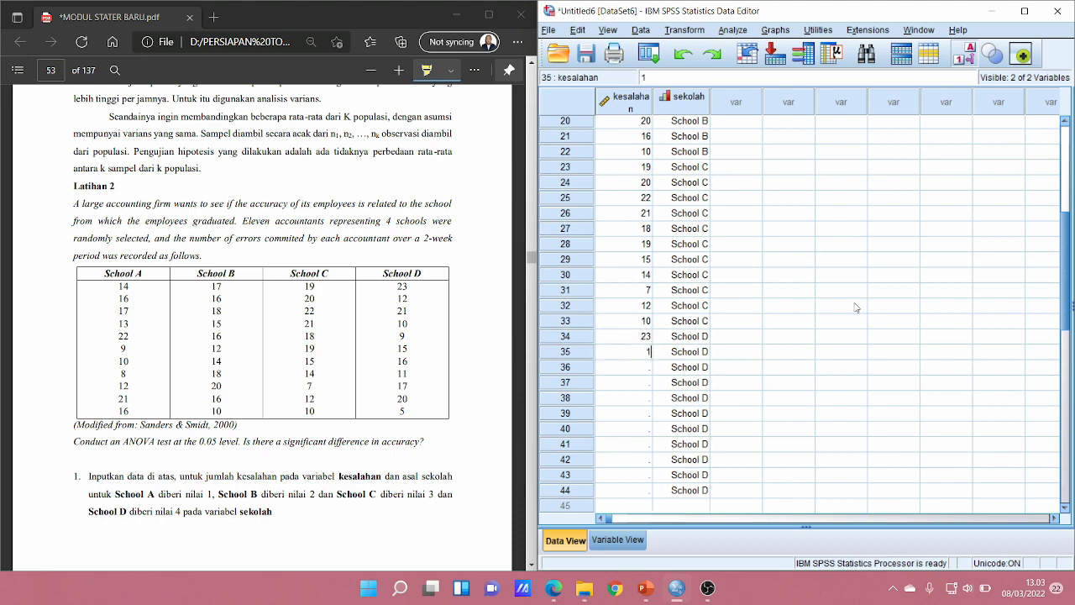
text(2)
key(Return)
text(21)
key(Return)
text(10)
key(Return)
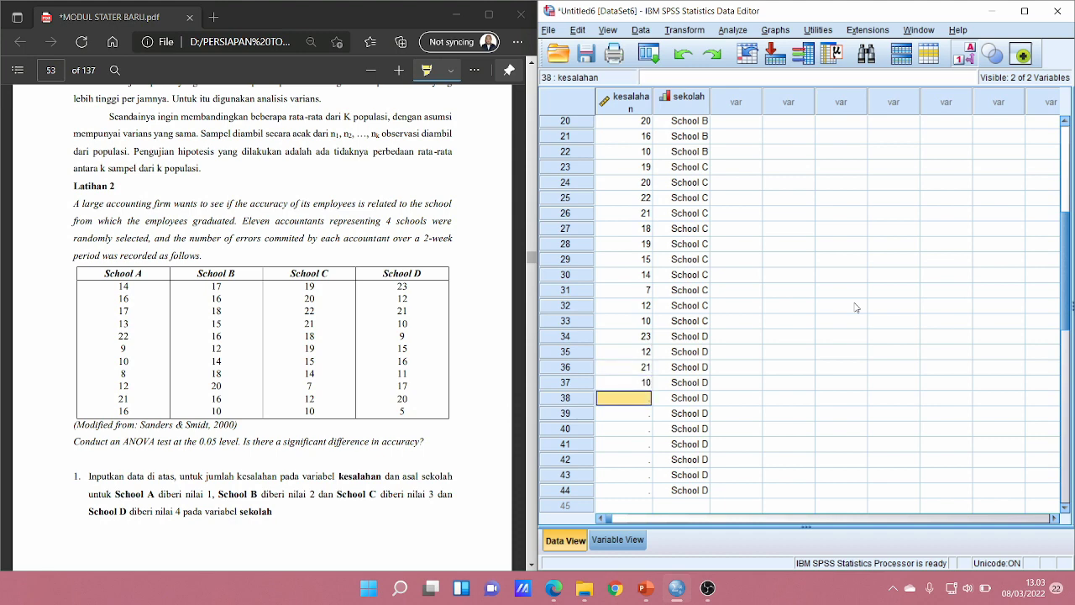
text(9)
key(Return)
Enter the remaining School D error counts 15, 16, 11, 17, 20 and 5 in the kesalahan column for cases 39 to 44.
text(15)
key(Return)
text(16)
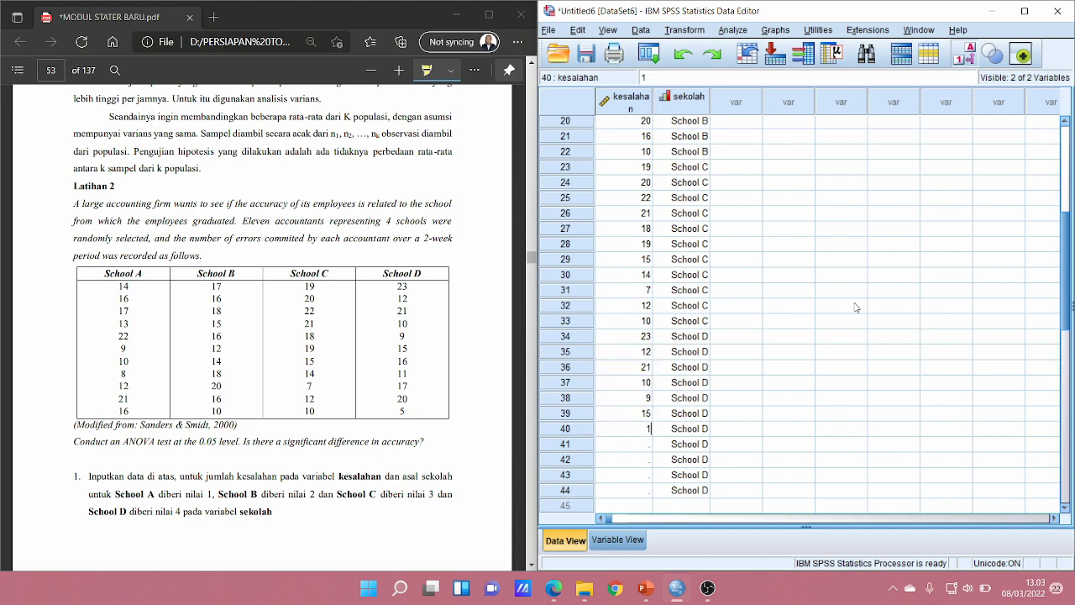
key(Return)
text(11)
key(Return)
text(17)
key(Return)
text(20)
key(Return)
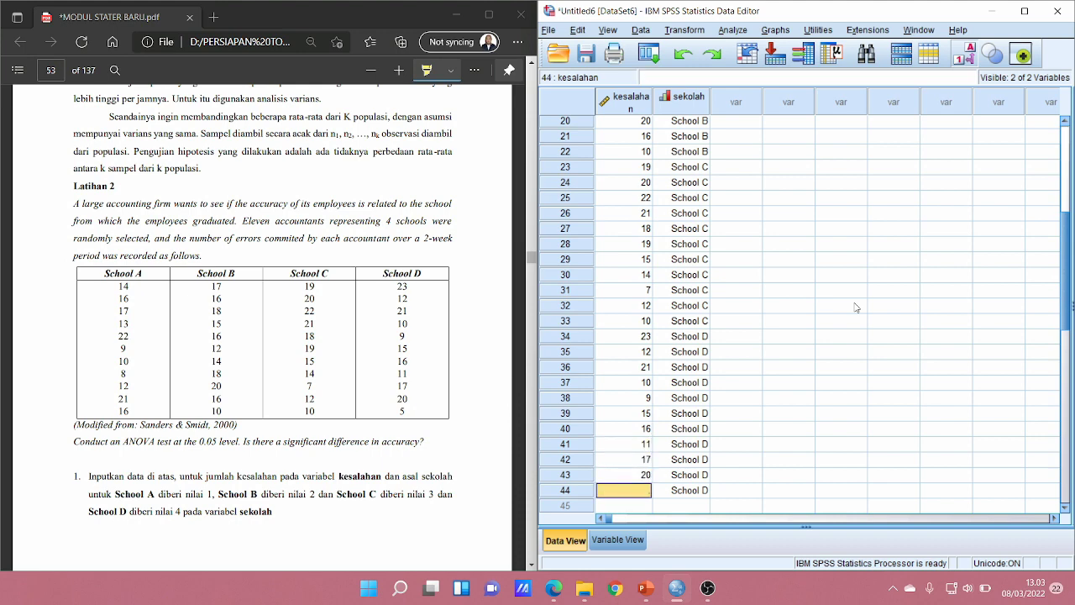
text(5)
key(Return)
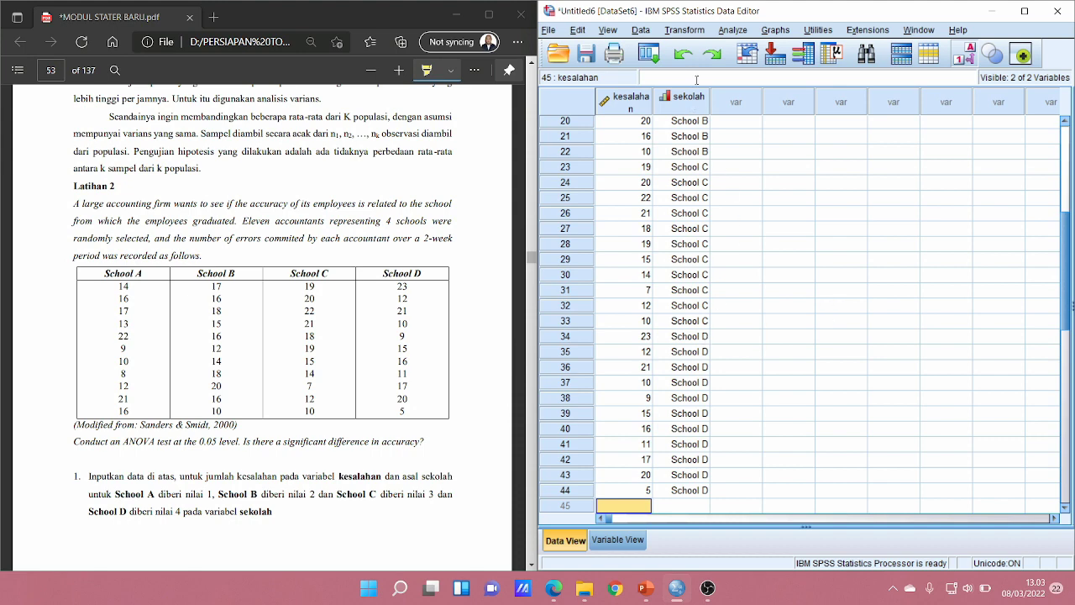
Set up a One-Way ANOVA with kesalahan as the dependent variable and sekolah as the factor.
click(733, 32)
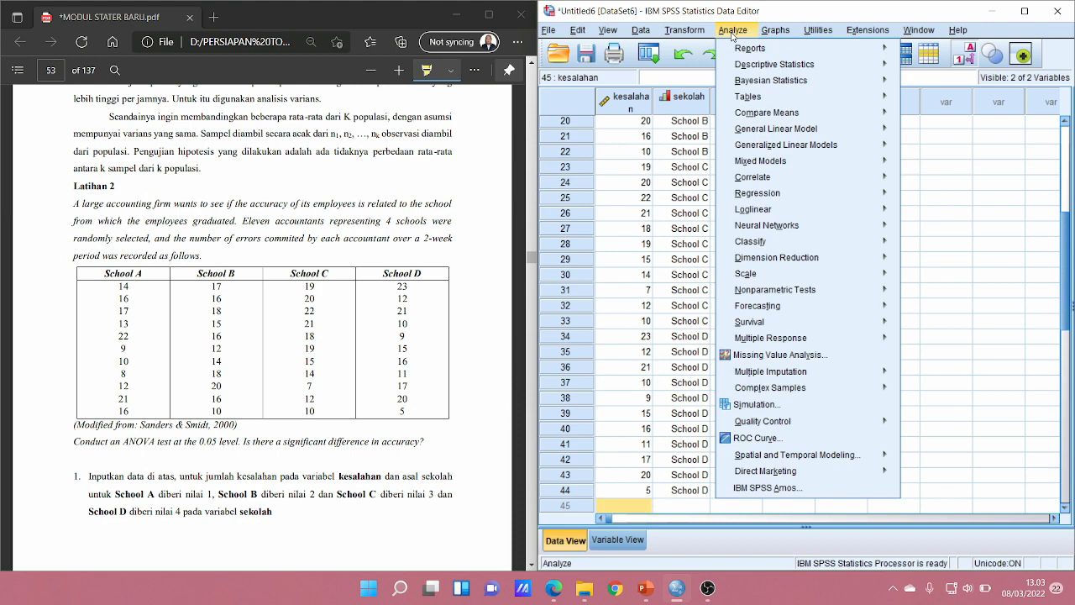
mouse_move(758, 116)
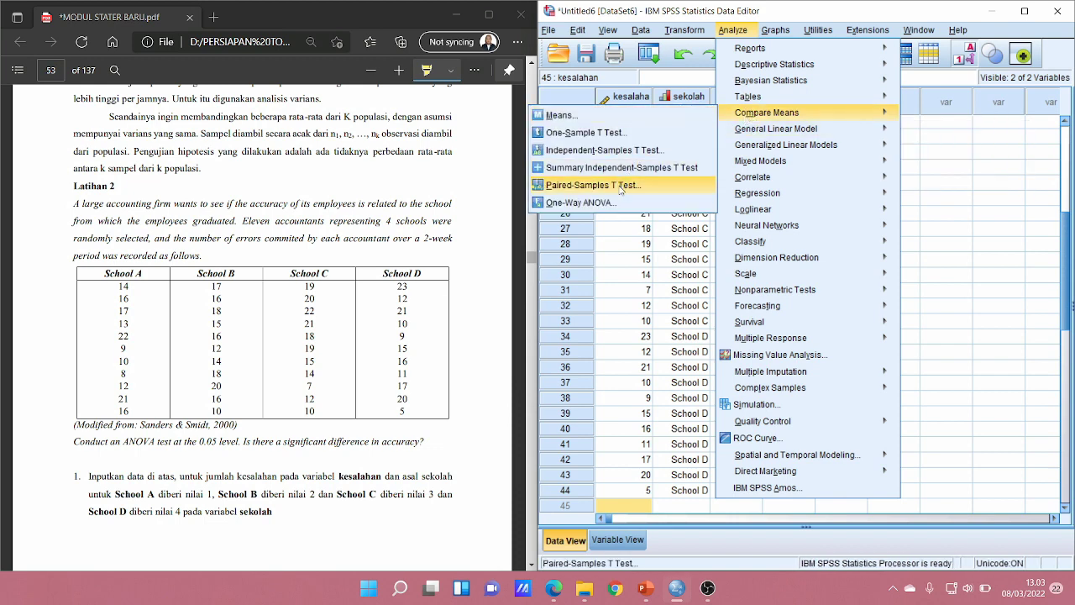
click(617, 203)
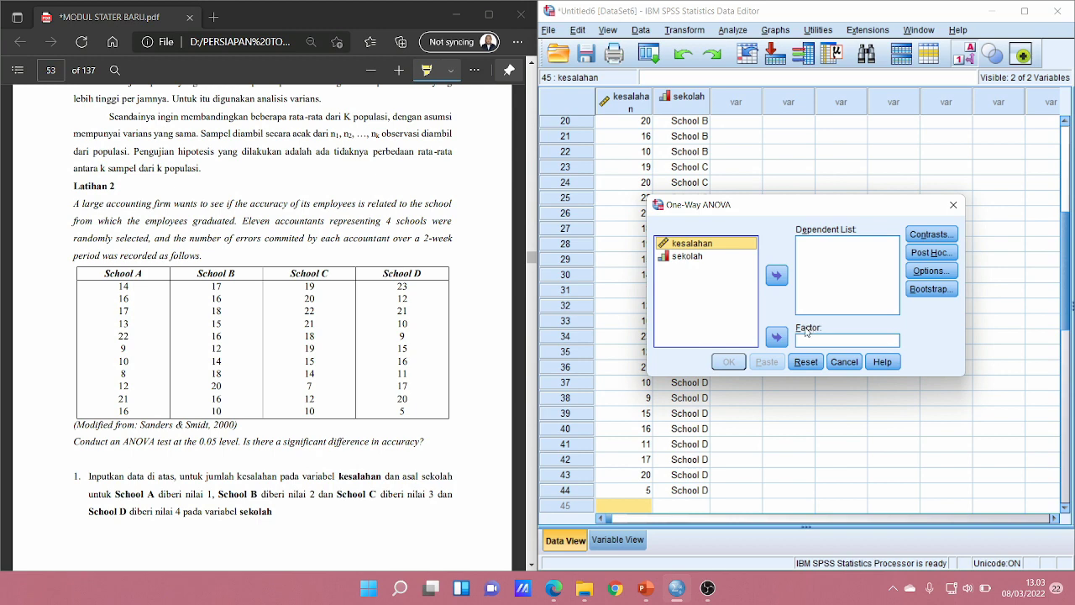
click(775, 277)
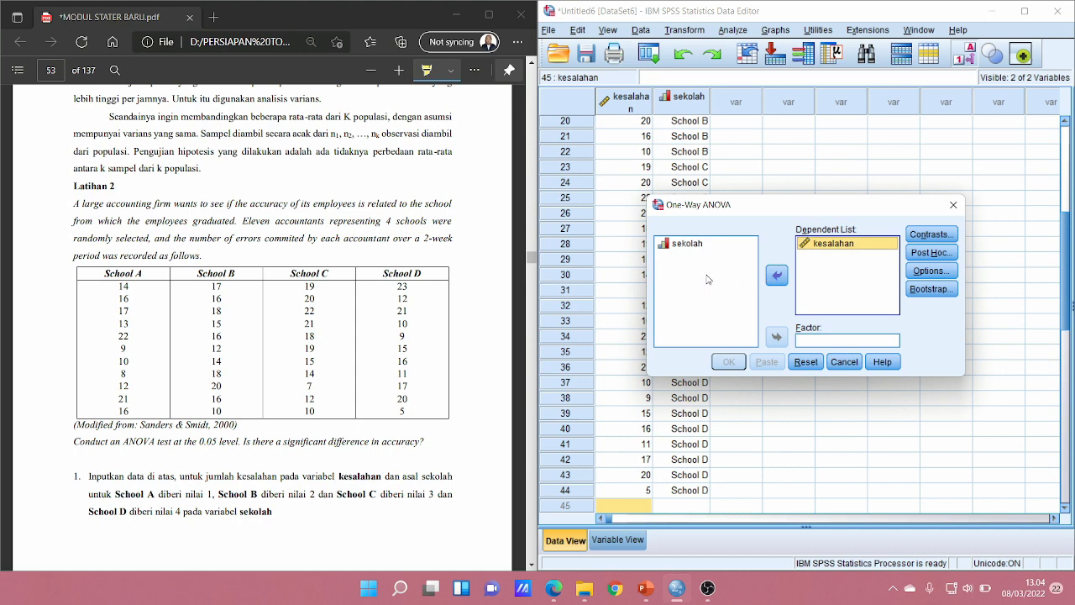
click(703, 248)
click(777, 337)
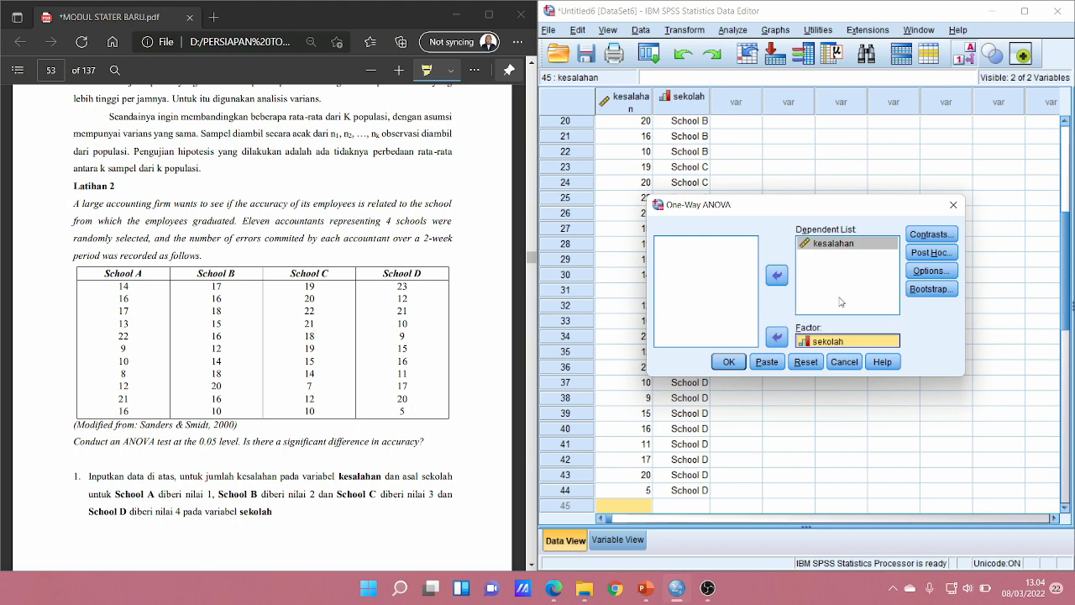
Add the Bonferroni and Tukey post hoc comparisons to the One-Way ANOVA.
click(930, 252)
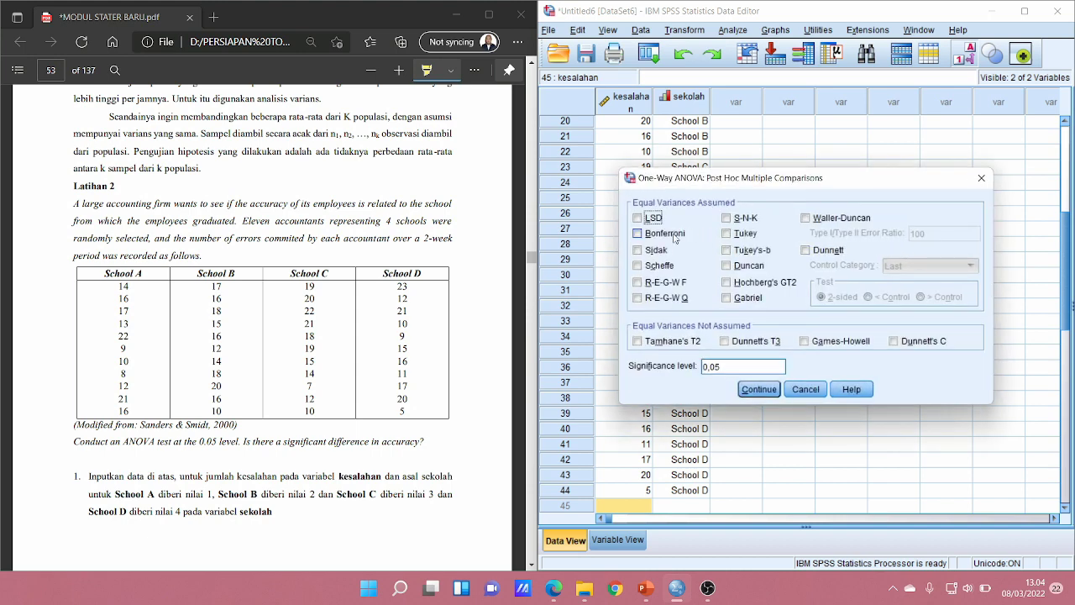
click(674, 238)
click(726, 236)
click(773, 391)
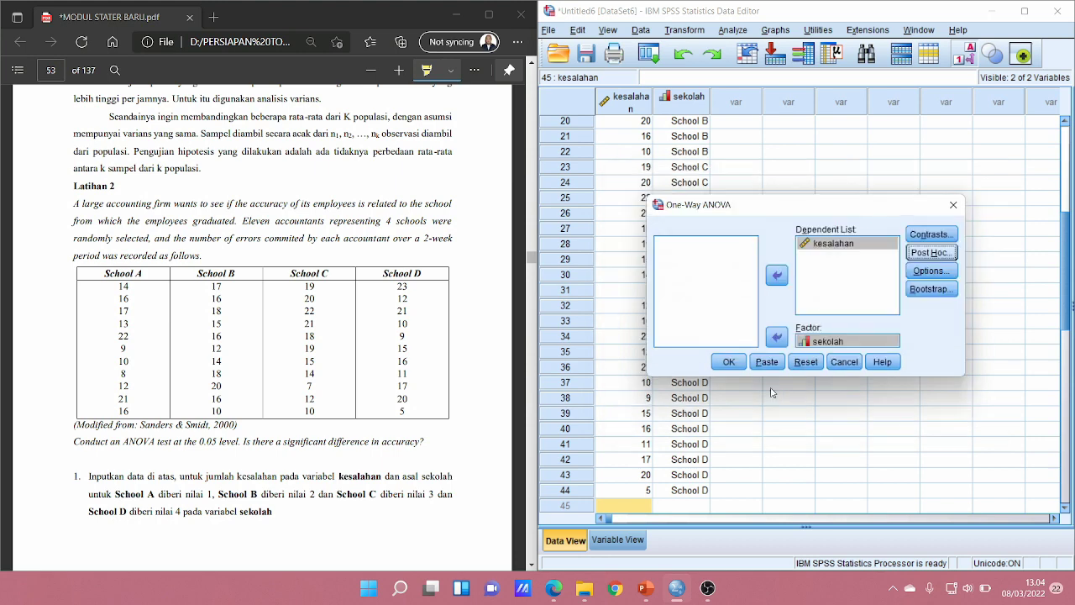
Include Descriptive statistics and the Homogeneity of variance test in the ANOVA options, and run the analysis.
click(941, 271)
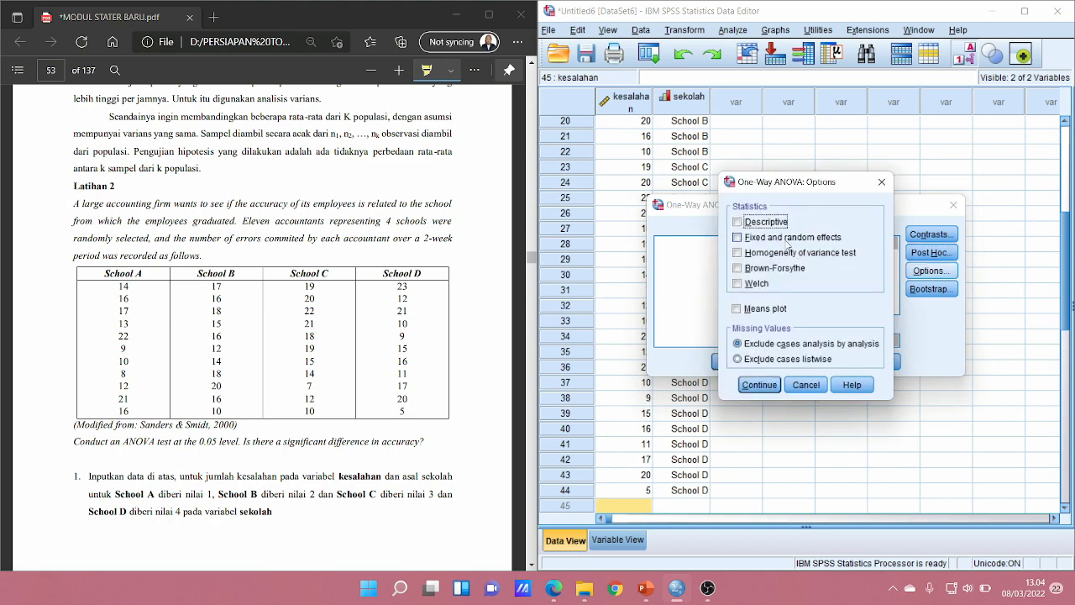
click(768, 225)
click(768, 254)
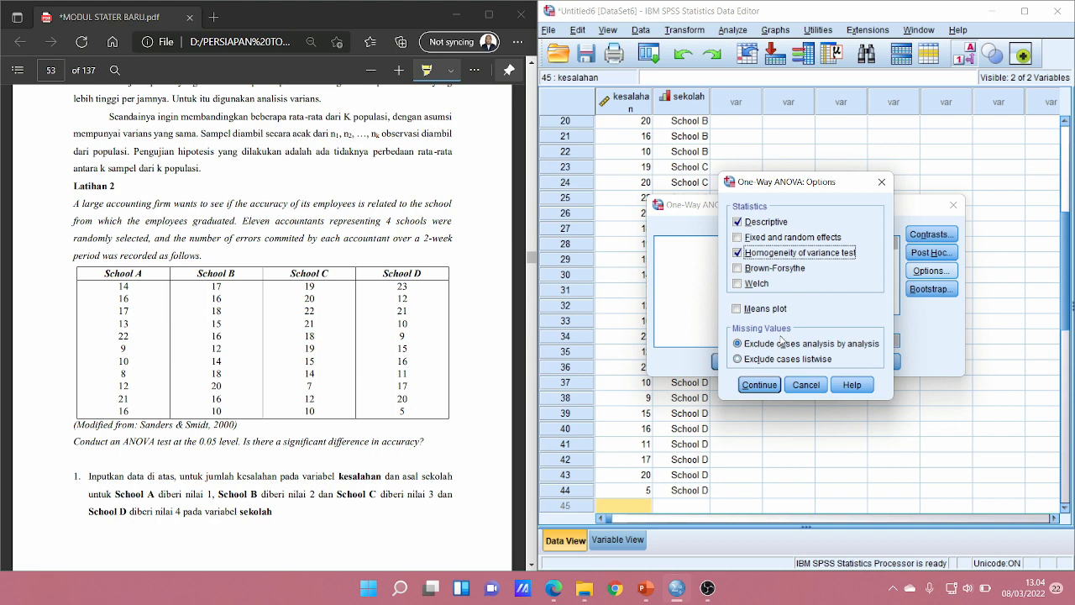
click(759, 386)
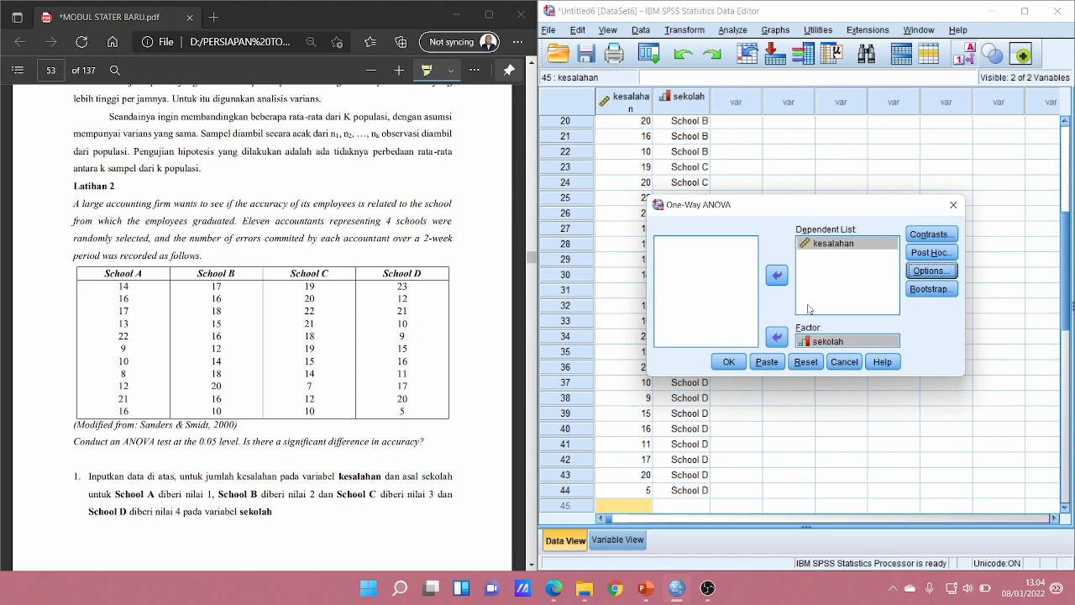
click(931, 270)
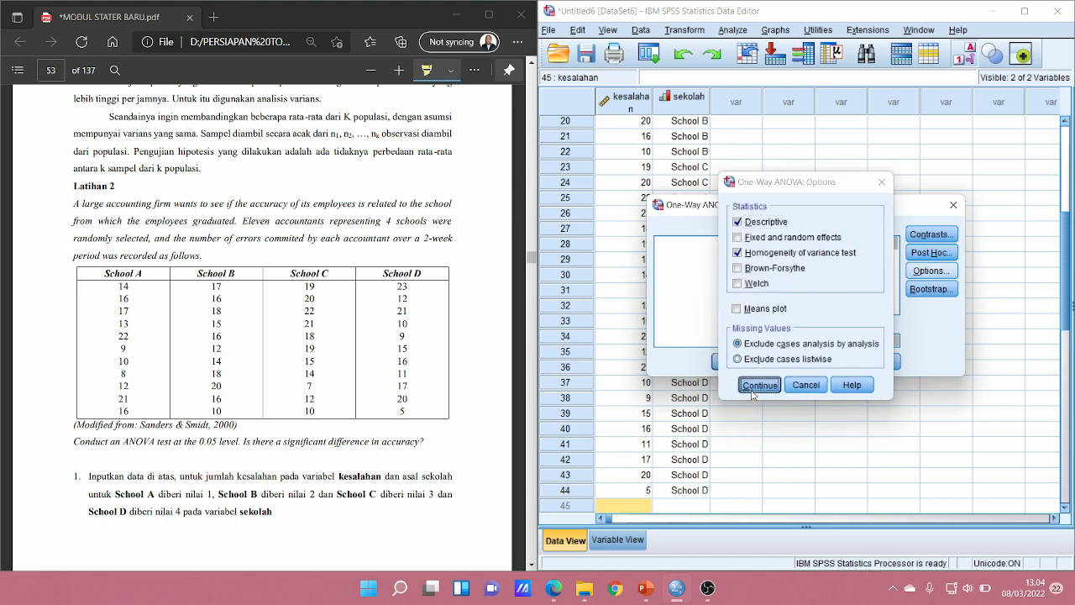
click(752, 388)
click(729, 362)
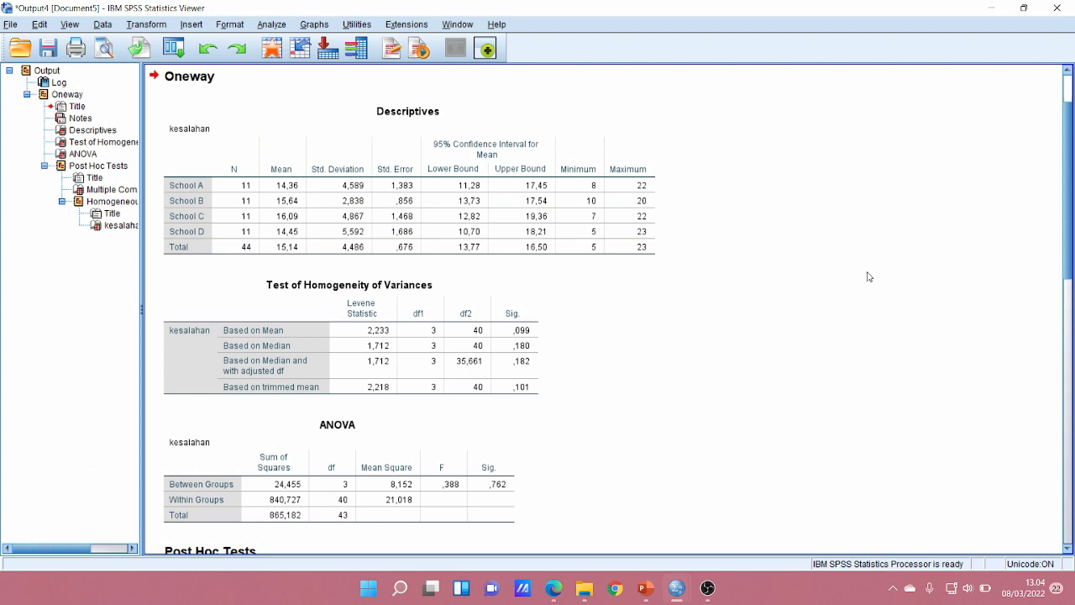
Examine the homogeneity, ANOVA and post hoc output tables, and switch to PowerPoint to consult the ANOVA hypotheses slide.
click(531, 384)
click(450, 422)
scroll(453, 404, down, 3)
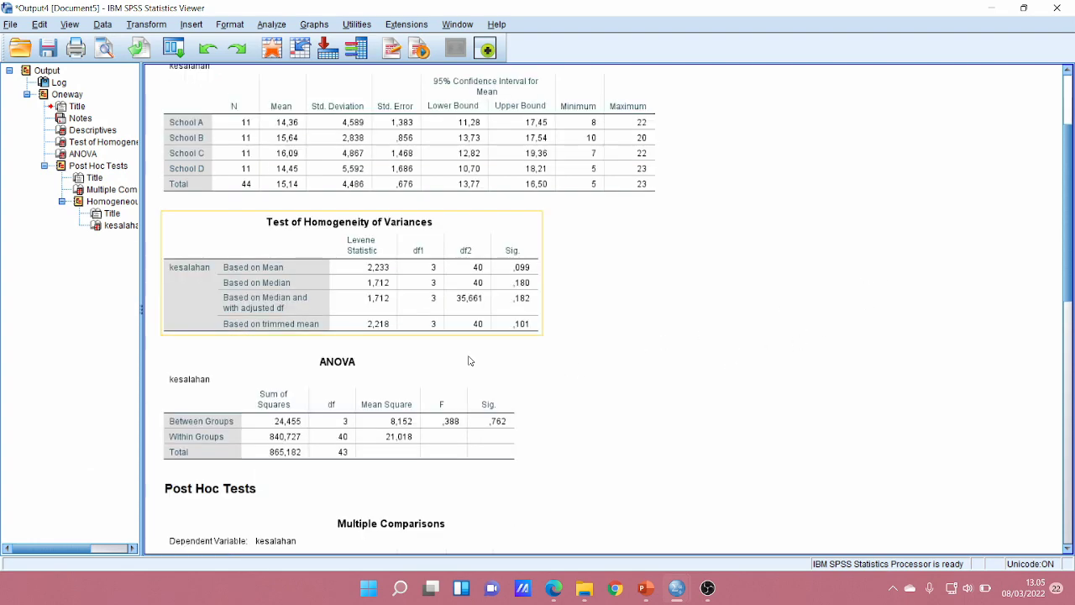
scroll(471, 383, down, 6)
click(471, 384)
scroll(471, 384, down, 6)
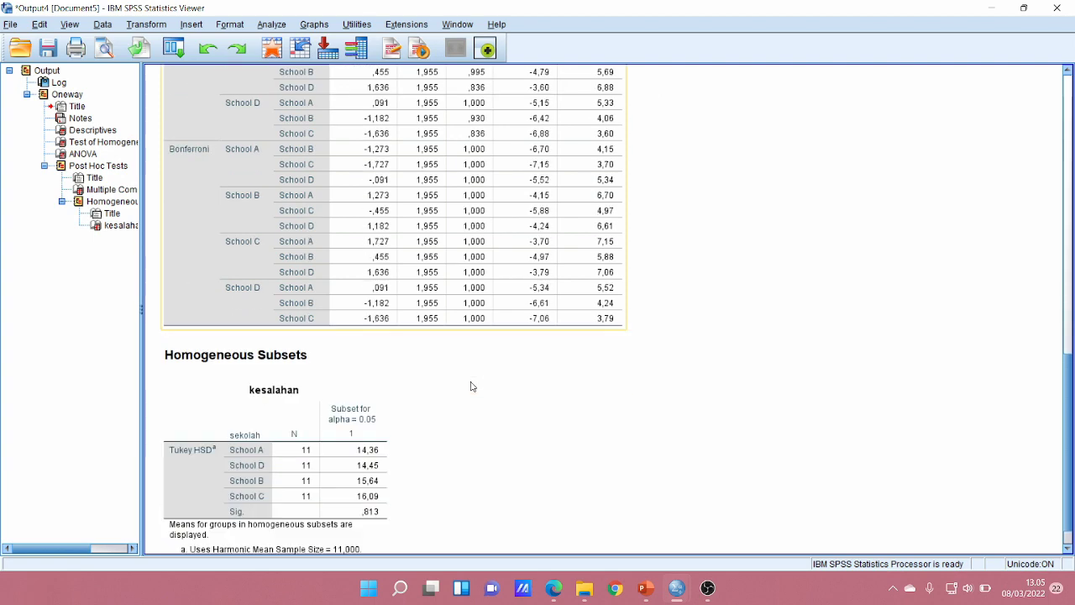
scroll(472, 386, up, 8)
scroll(471, 387, up, 9)
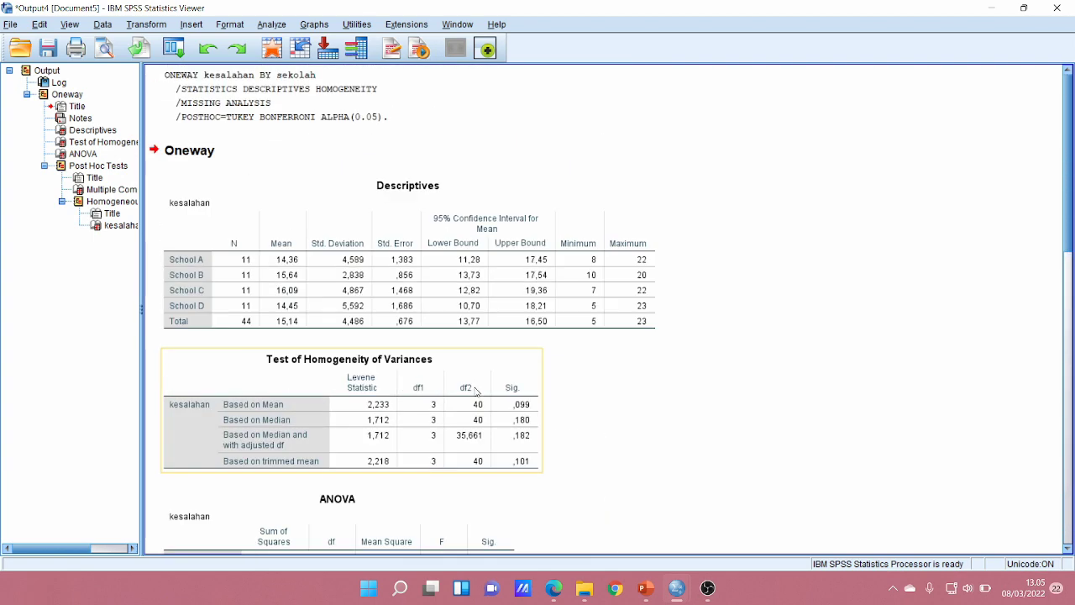
click(645, 588)
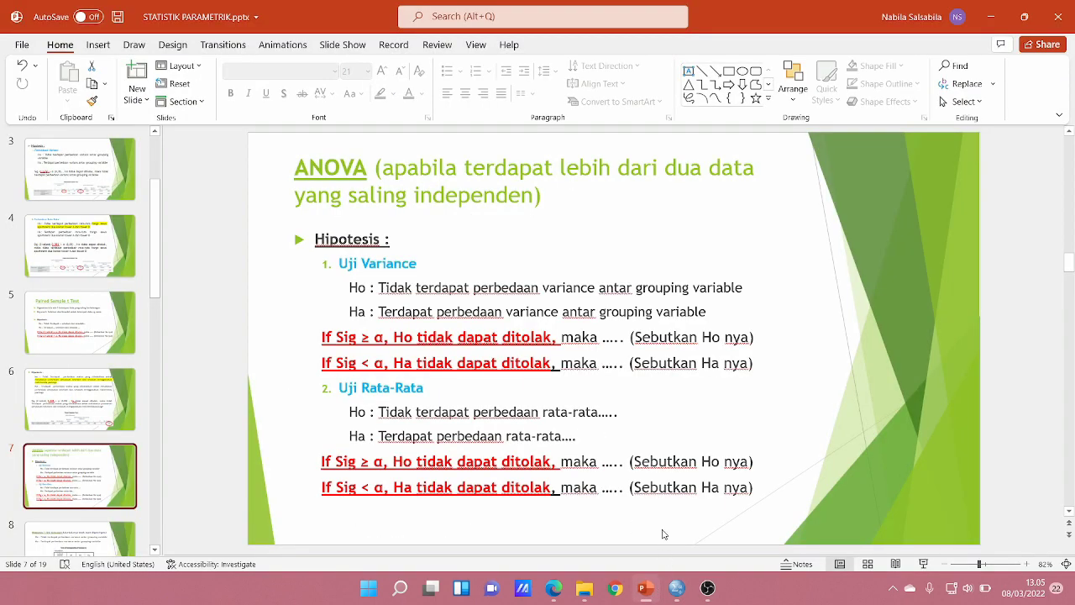
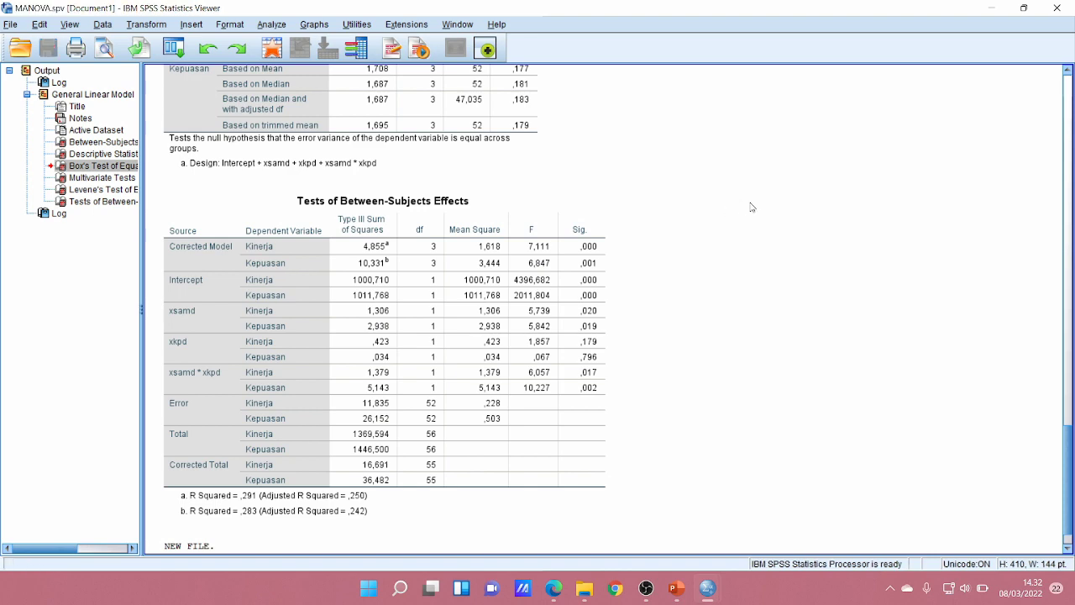
Leave the MANOVA output and open the data file Deskriptif.sav from the DATA STATISTIKA folder.
click(1044, 11)
click(11, 24)
mouse_move(23, 46)
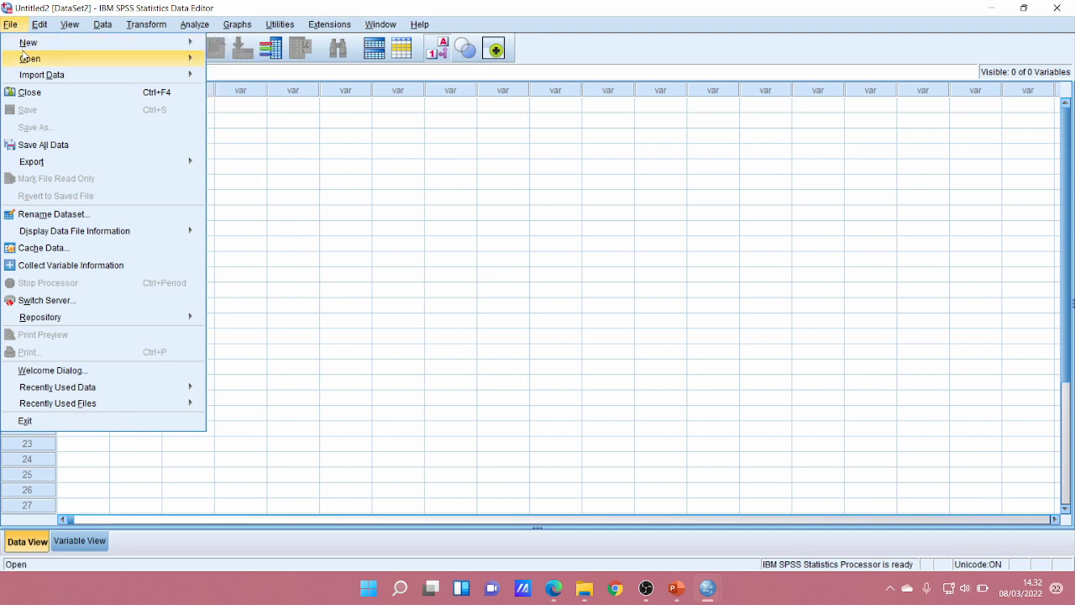
mouse_move(171, 58)
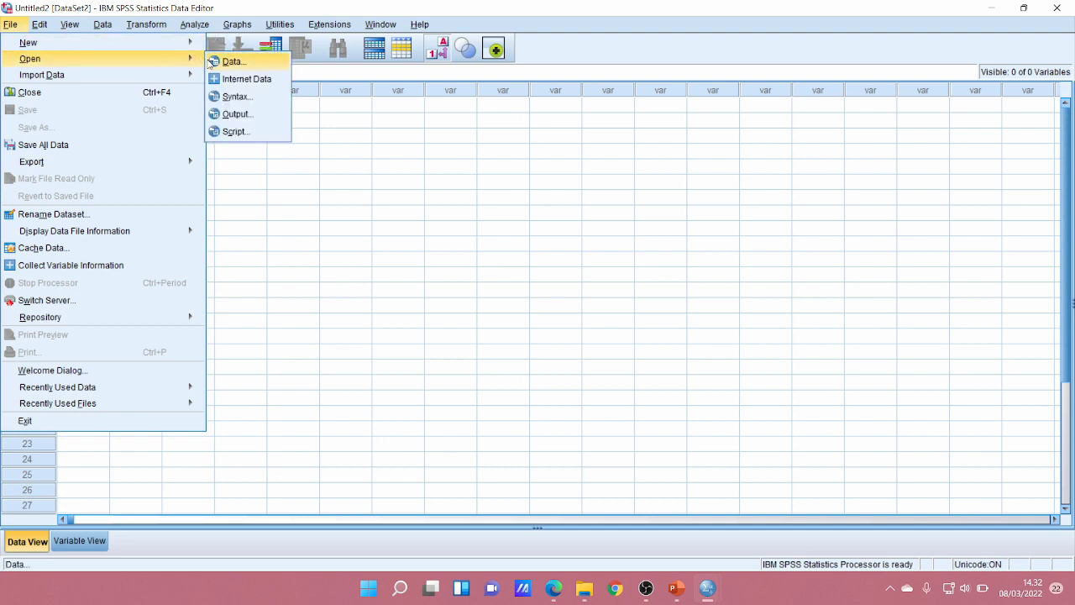
click(212, 62)
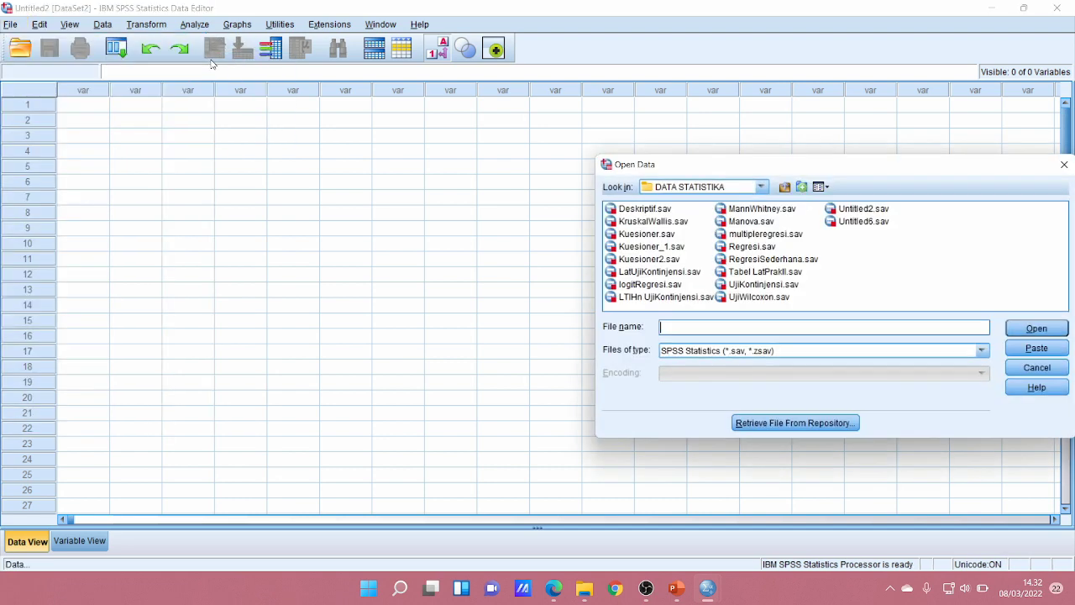
click(651, 210)
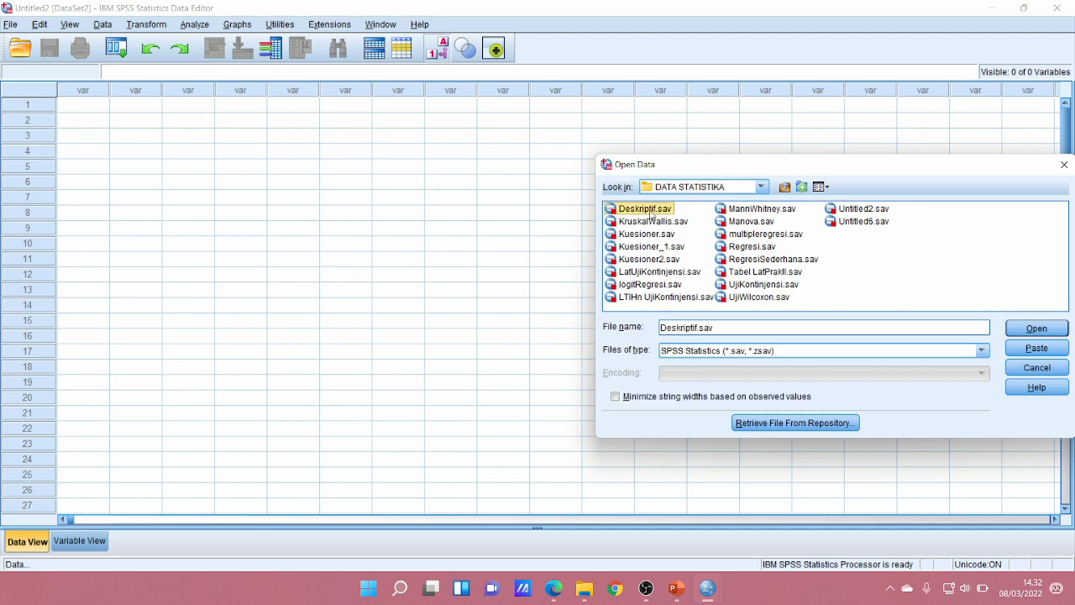
click(1030, 328)
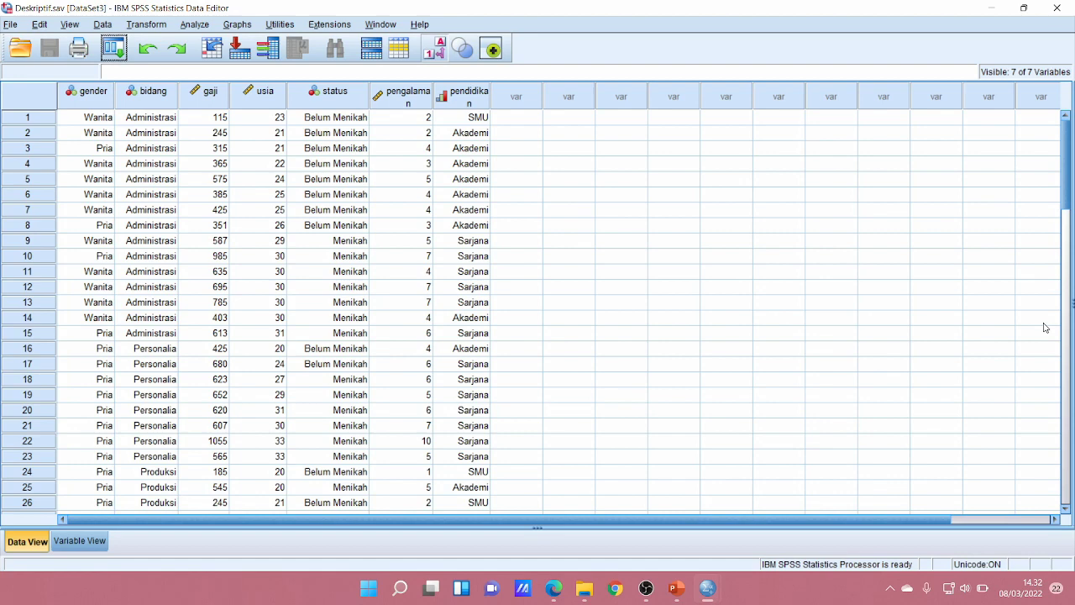
Set up a Crosstabs analysis with Gender in the rows and Pendidikan Karyawan in the columns.
click(203, 24)
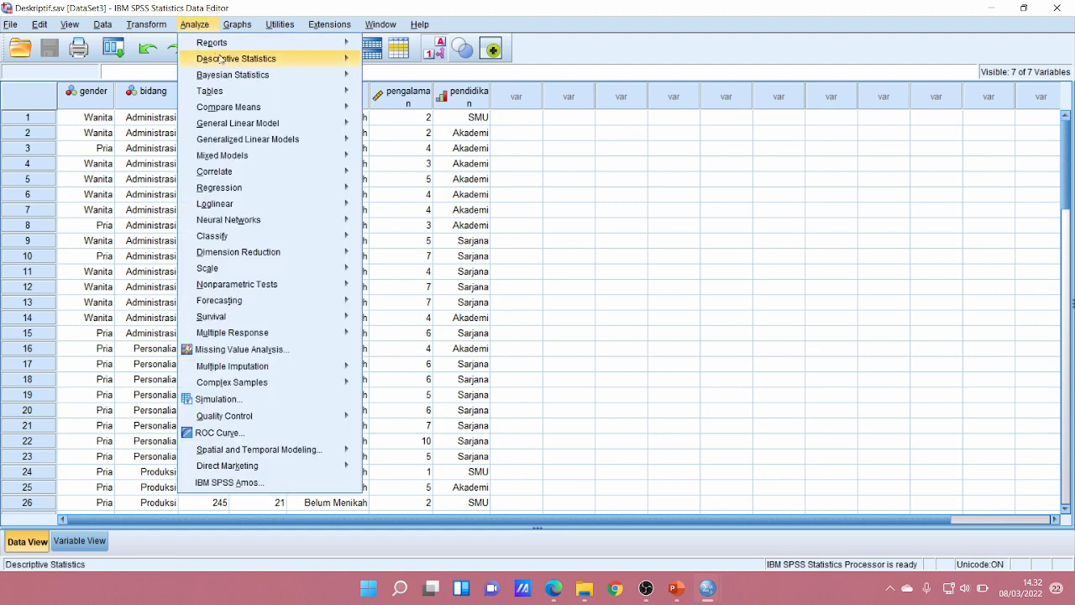
mouse_move(360, 76)
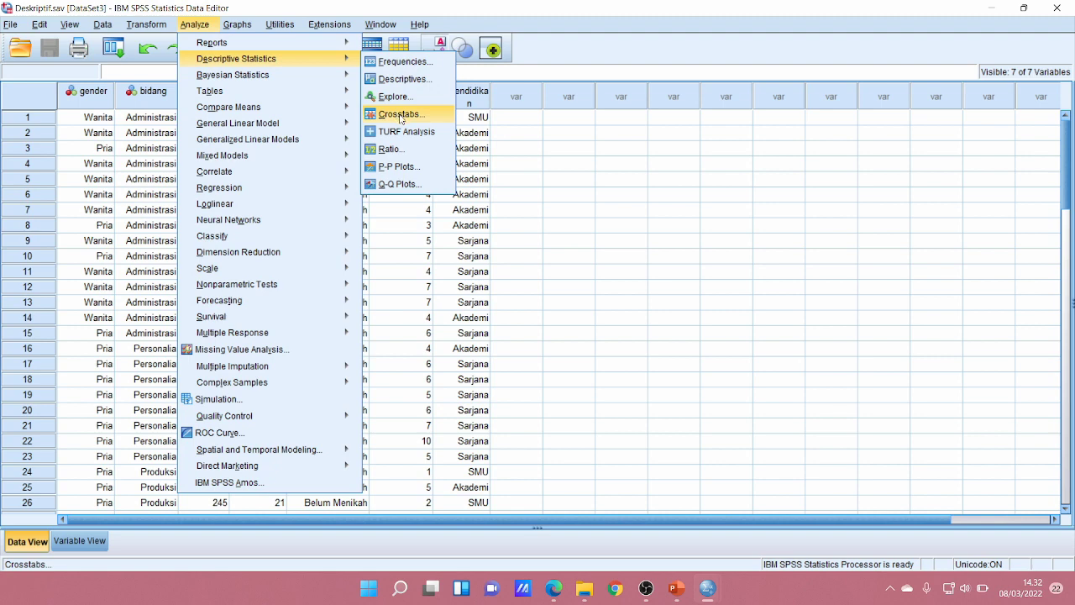
click(407, 116)
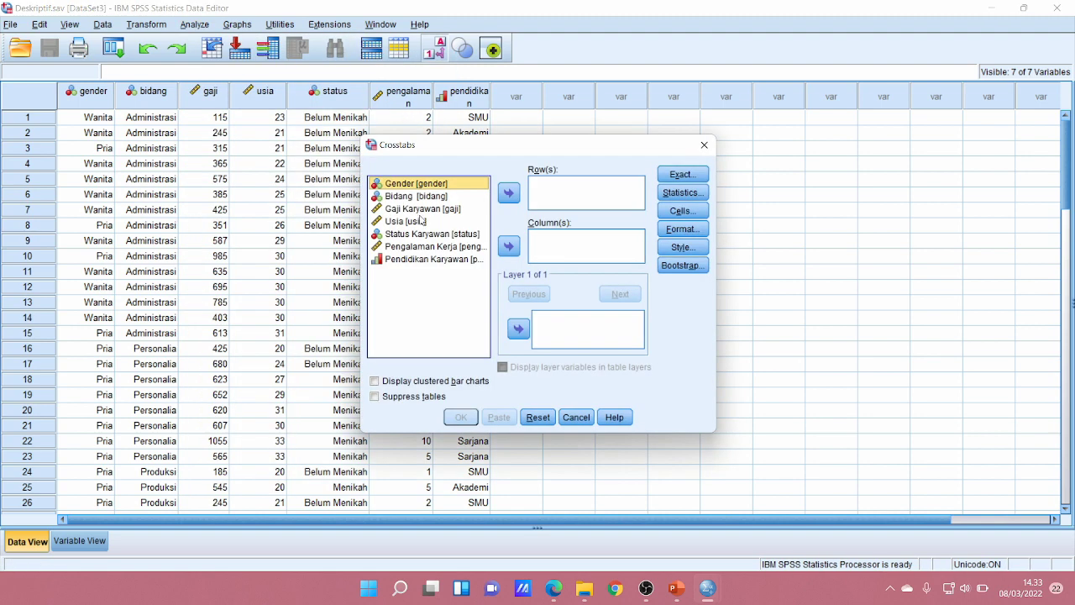
click(508, 195)
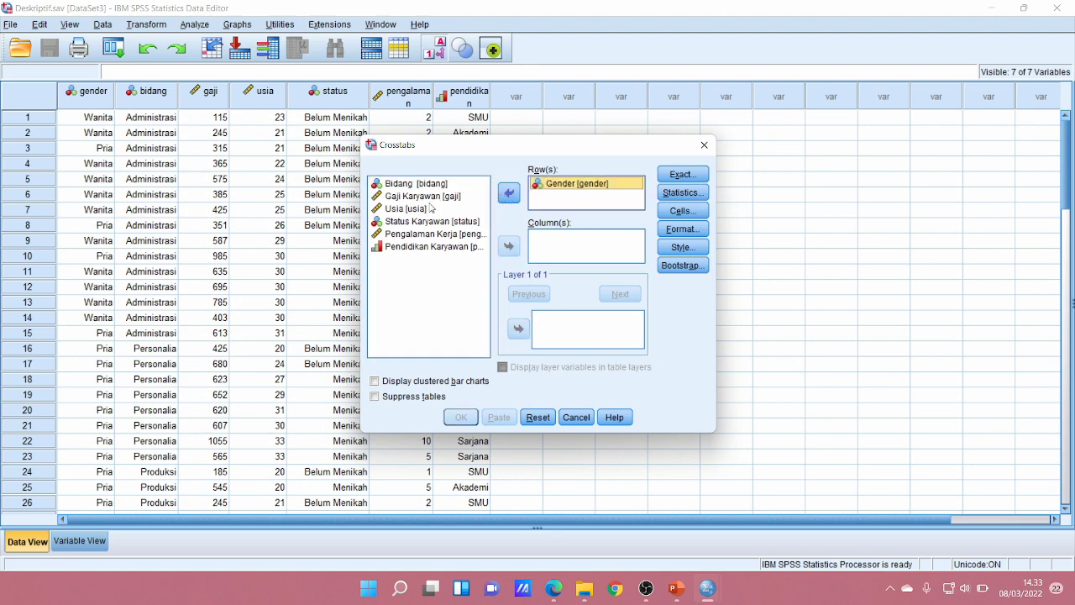
click(450, 246)
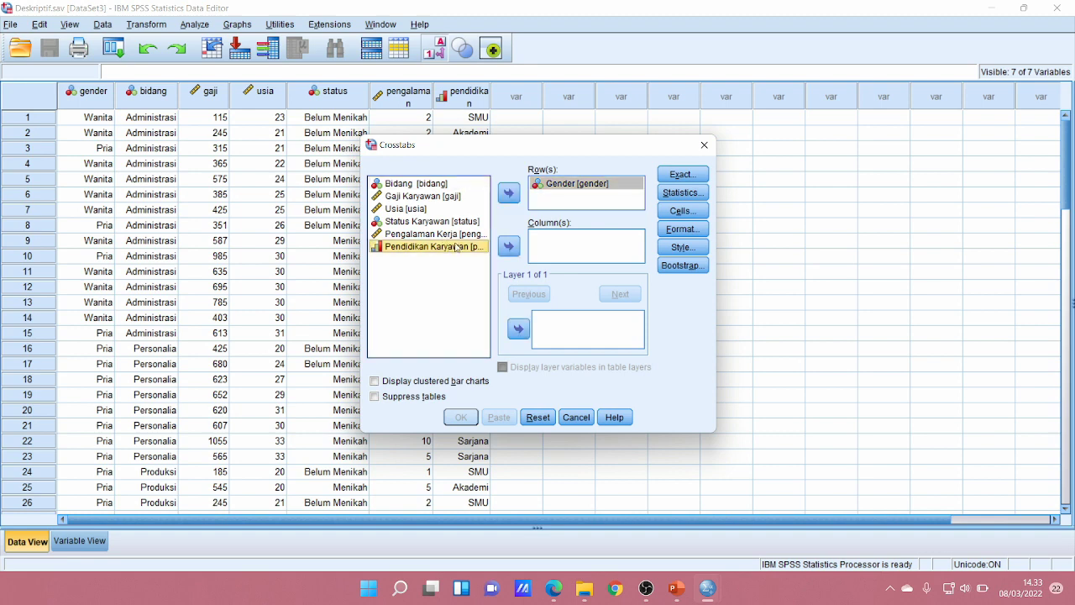
click(508, 244)
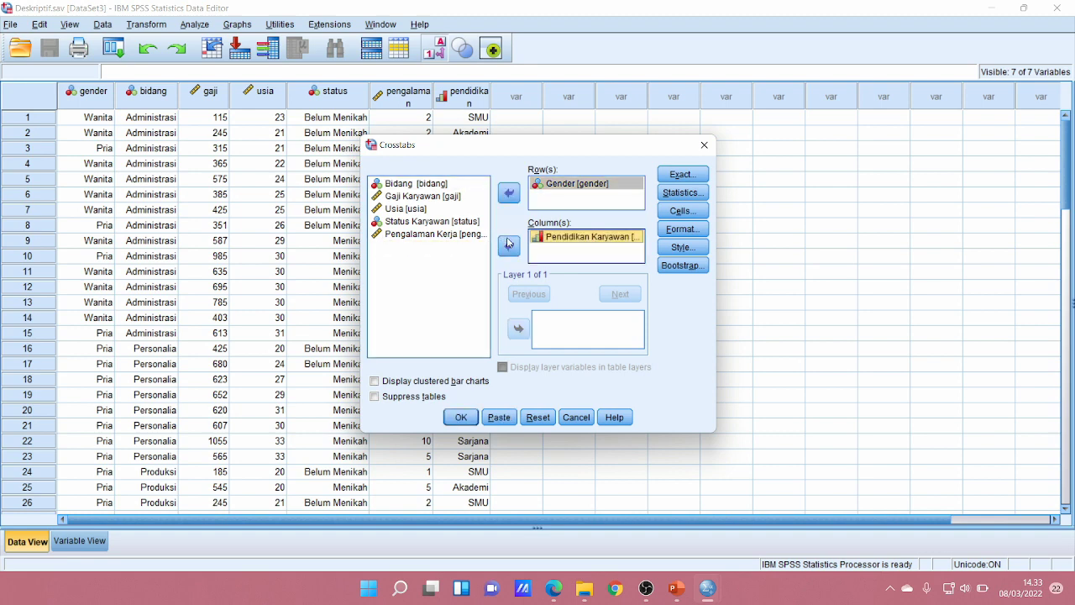
Add the Chi-square statistic to the crosstab and run the analysis.
click(683, 193)
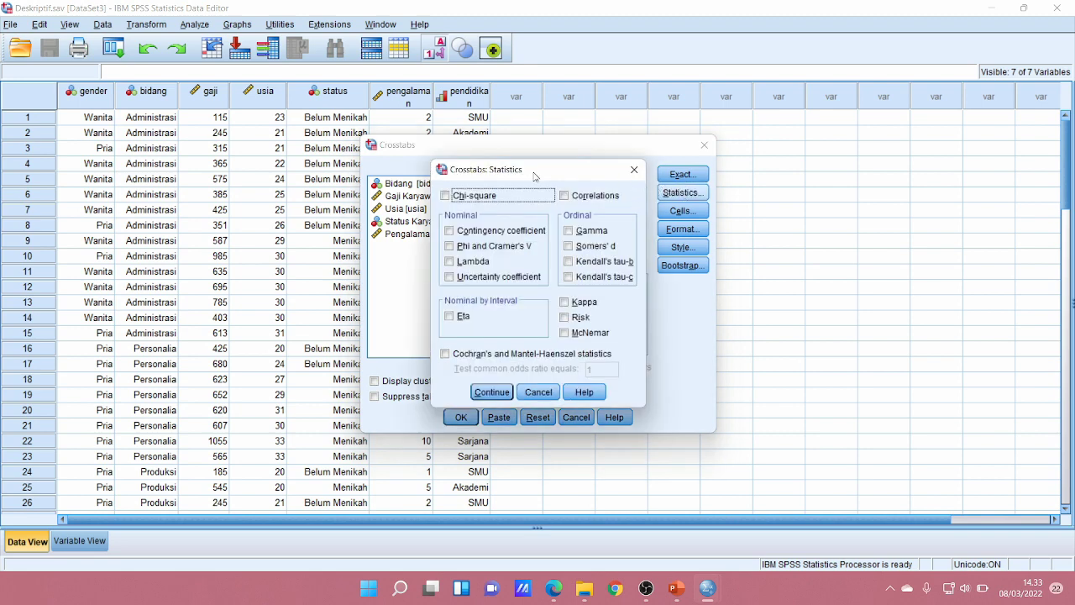
click(472, 197)
click(492, 392)
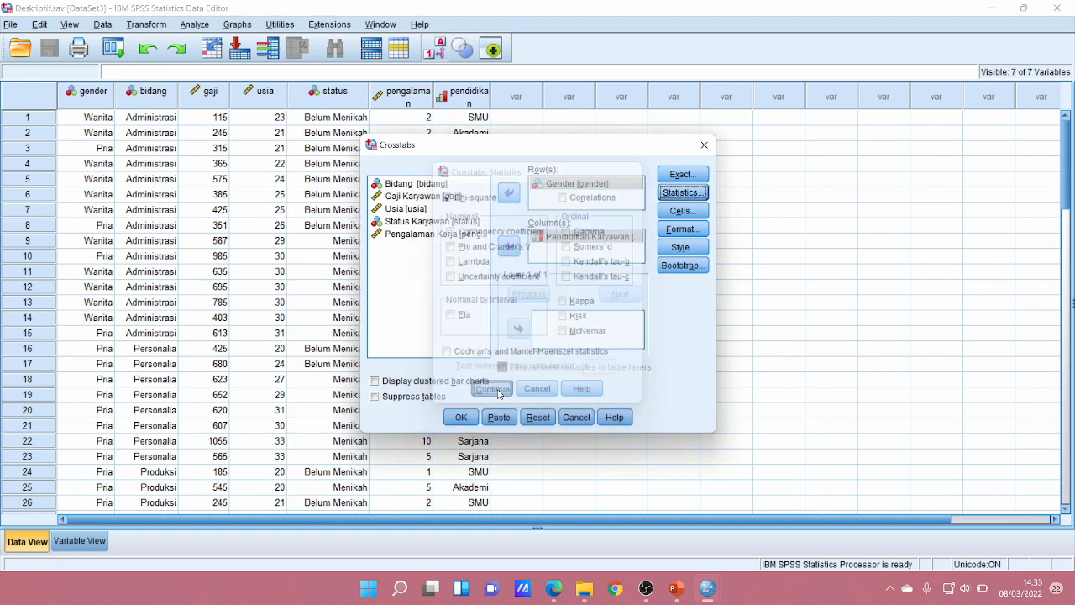
click(461, 417)
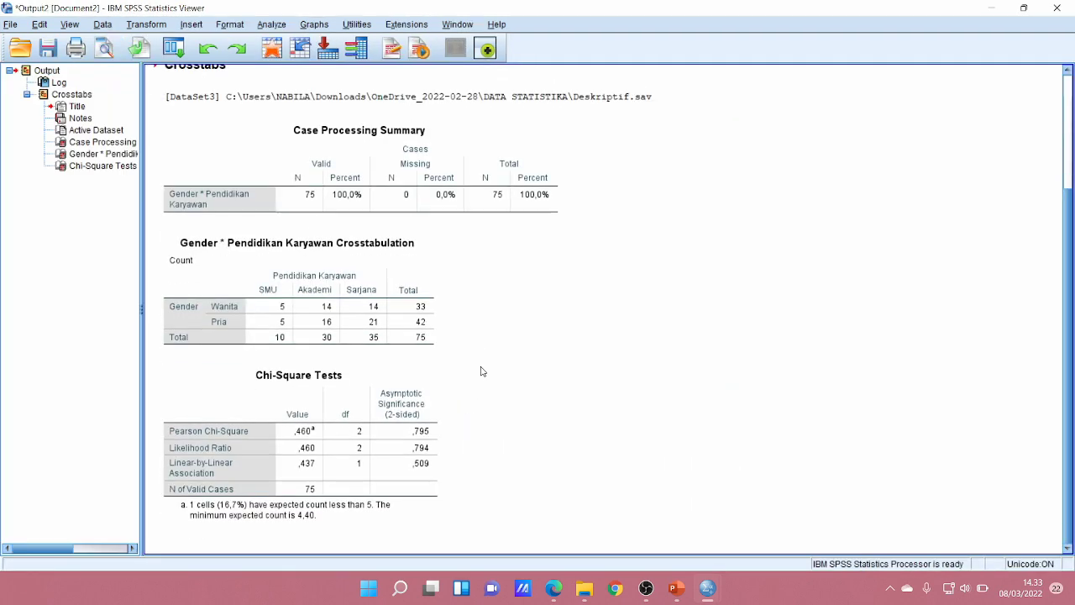
Examine the Chi-Square Tests table, and switch to PowerPoint to read the gender and education conclusion on slide 18.
mouse_move(641, 597)
click(693, 541)
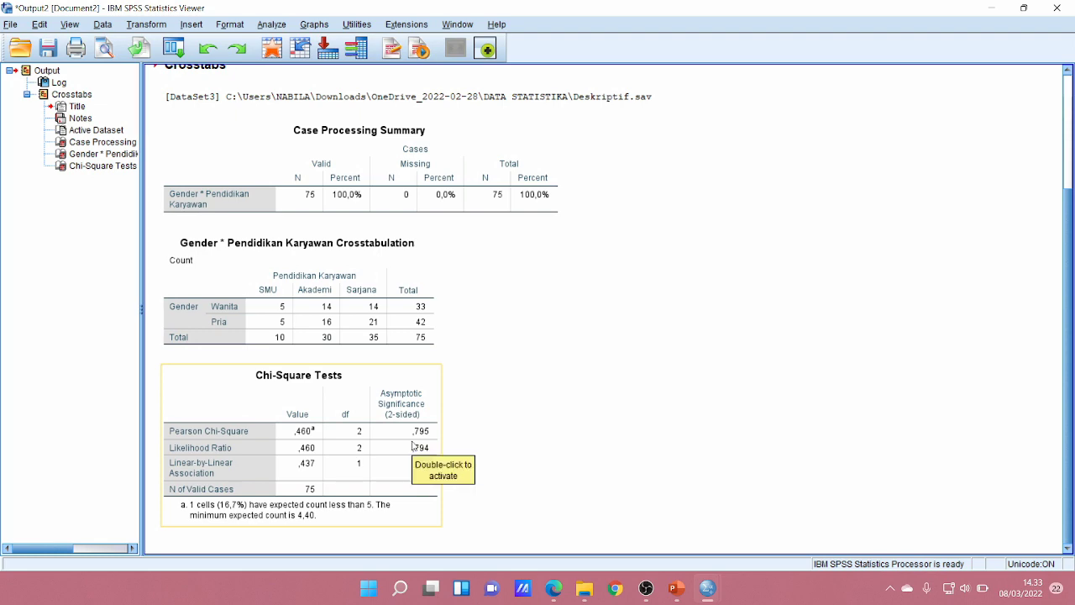
click(677, 588)
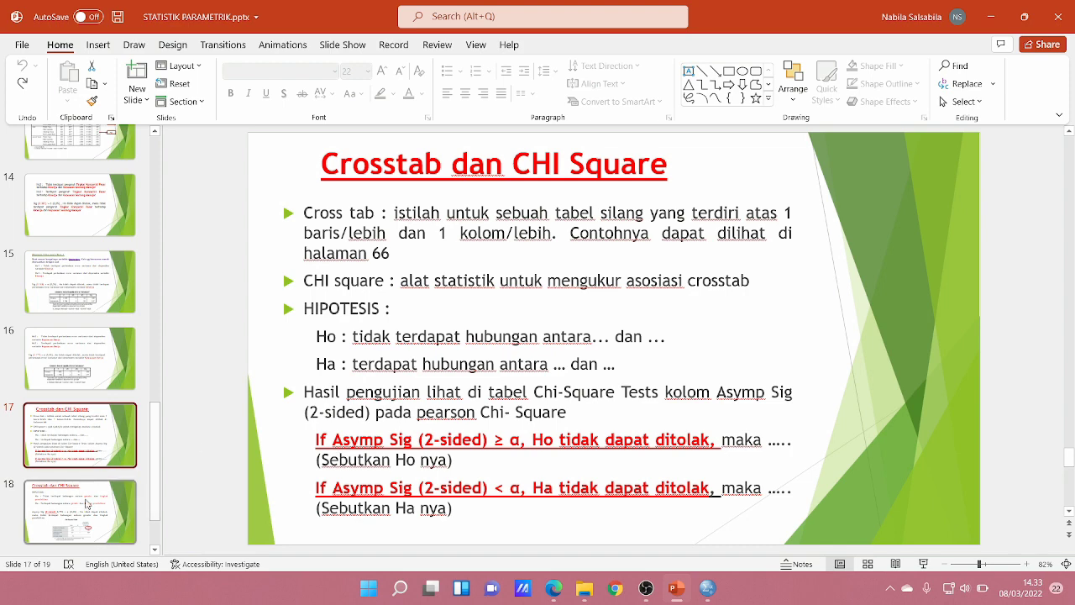
click(86, 501)
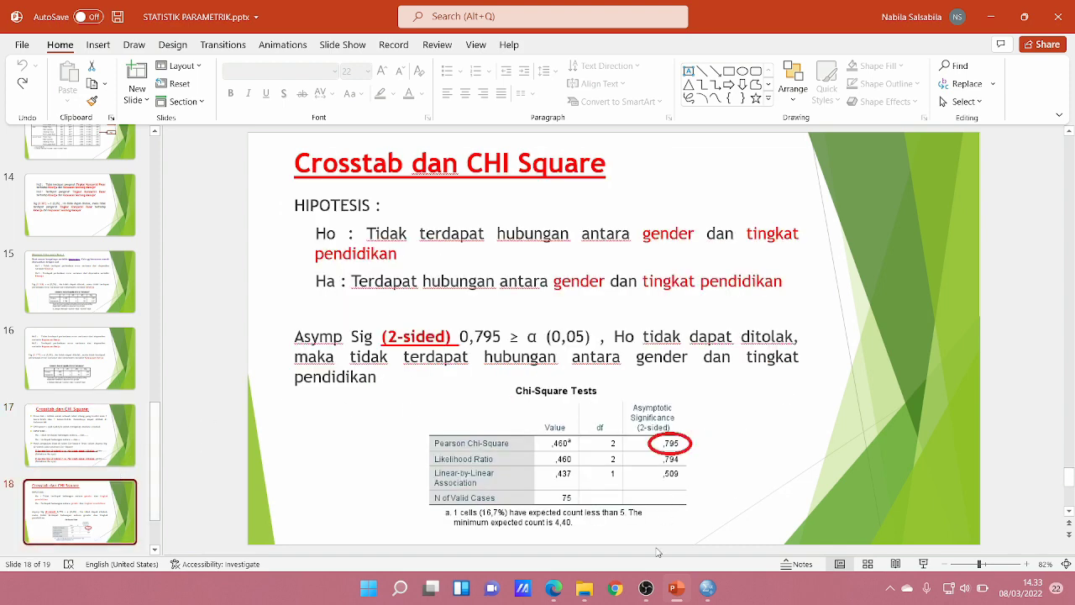
mouse_move(682, 600)
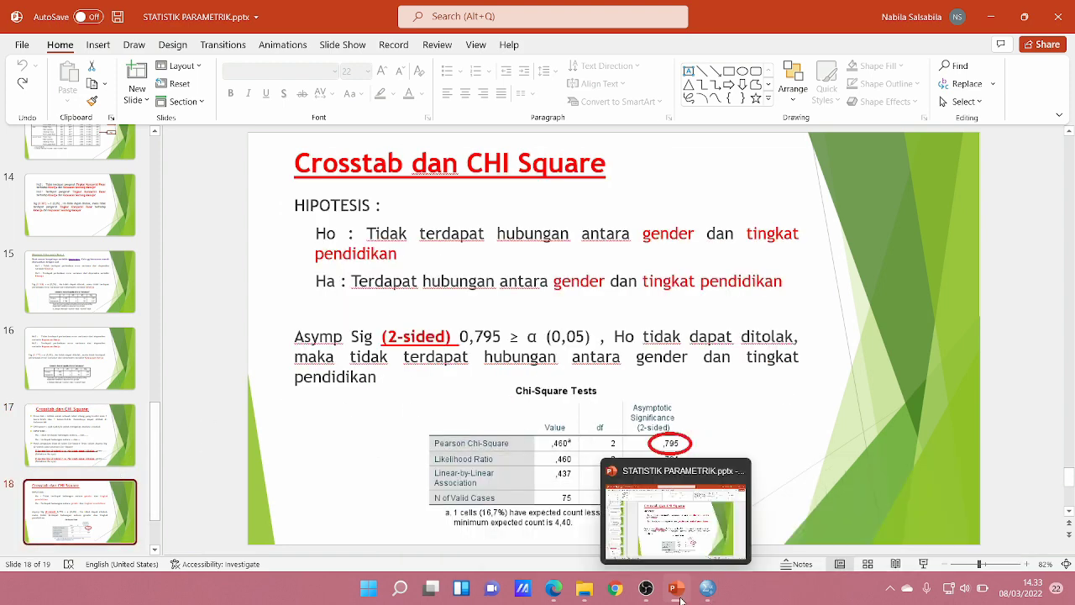
Examine the Pearson Chi-Square row of the SPSS Chi-Square Tests output, and return to slide 18 in PowerPoint.
mouse_move(710, 592)
click(766, 542)
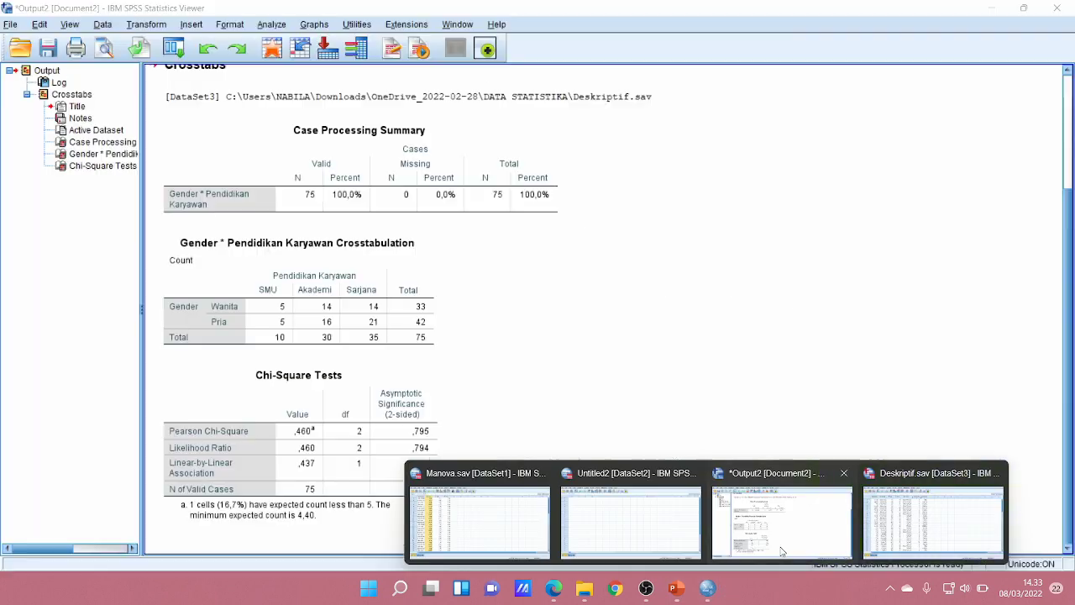
click(416, 445)
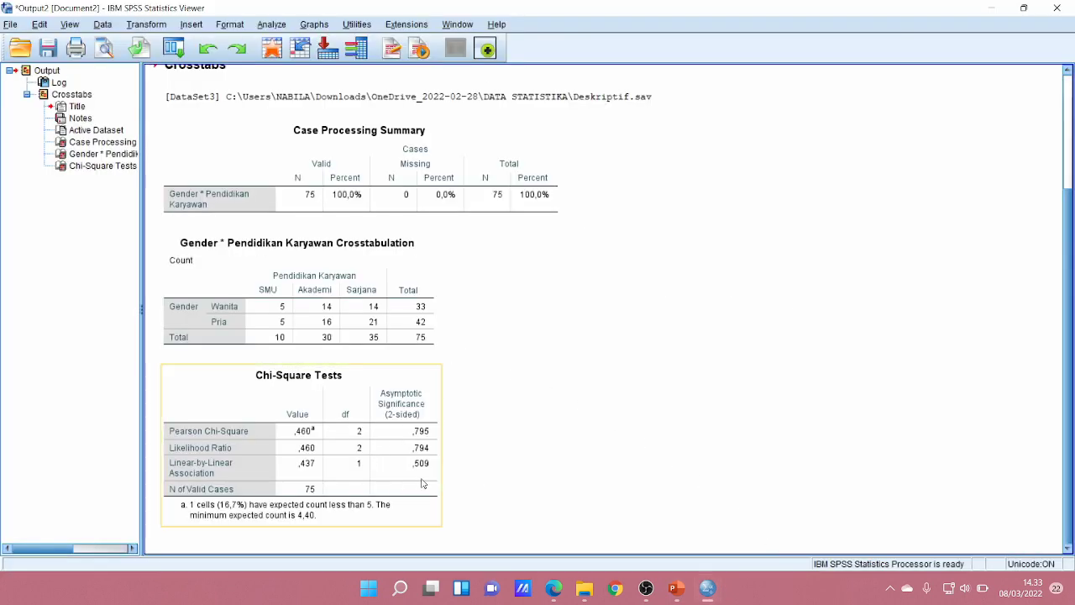
click(688, 593)
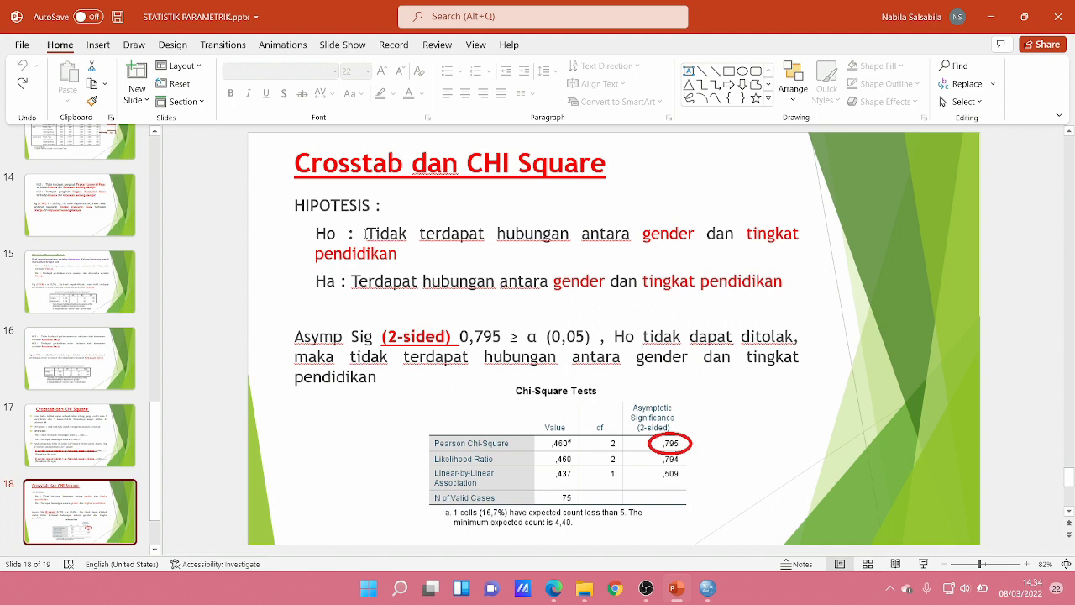
Go to slide 19 and read the Latihan IV assignment instructions.
scroll(80, 437, down, 3)
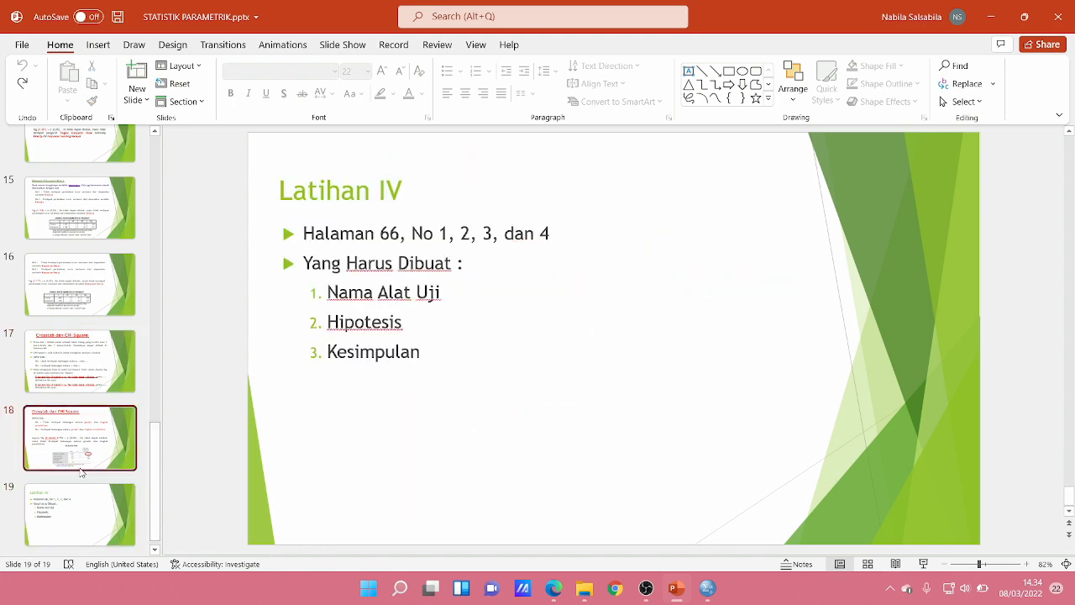
click(82, 469)
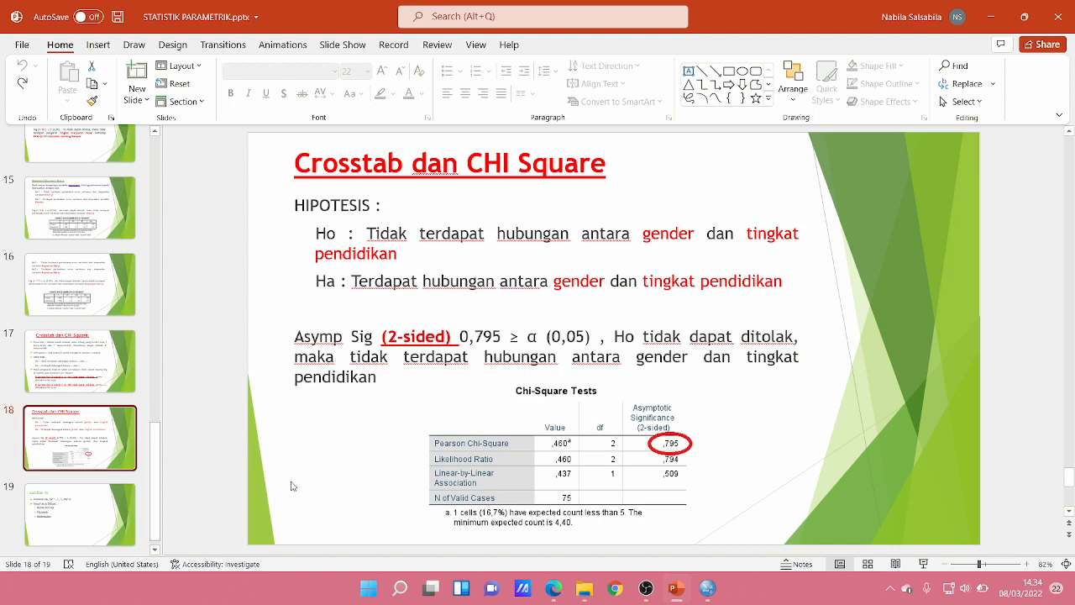
click(128, 504)
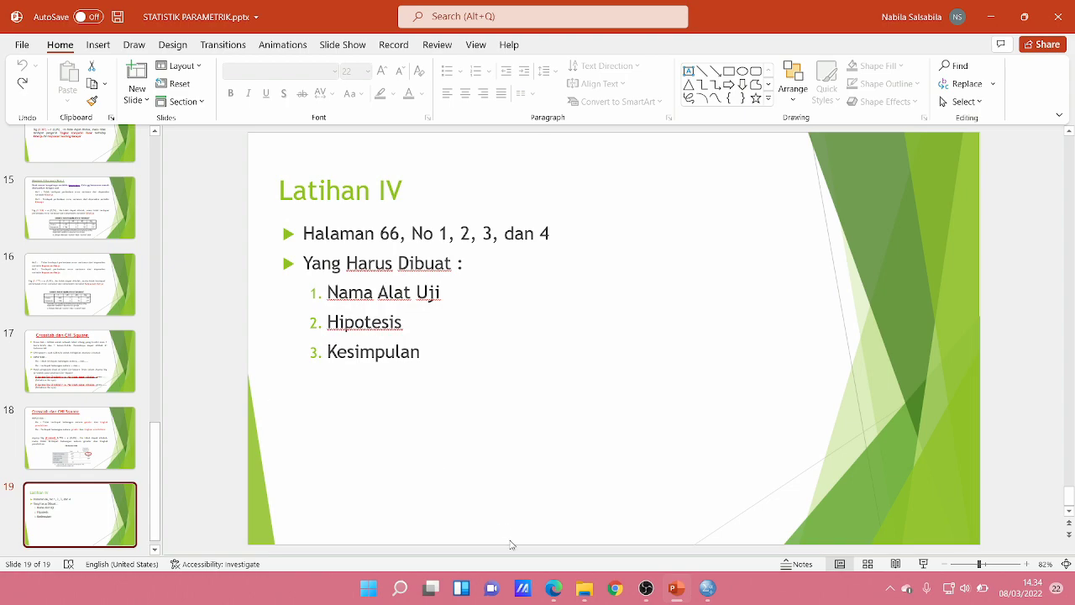
Switch to MODUL STATER BARU.pdf in Edge, maximize the window, and find the Latihan 4 exercises on printed page 65.
click(554, 588)
scroll(330, 413, down, 5)
scroll(330, 413, down, 8)
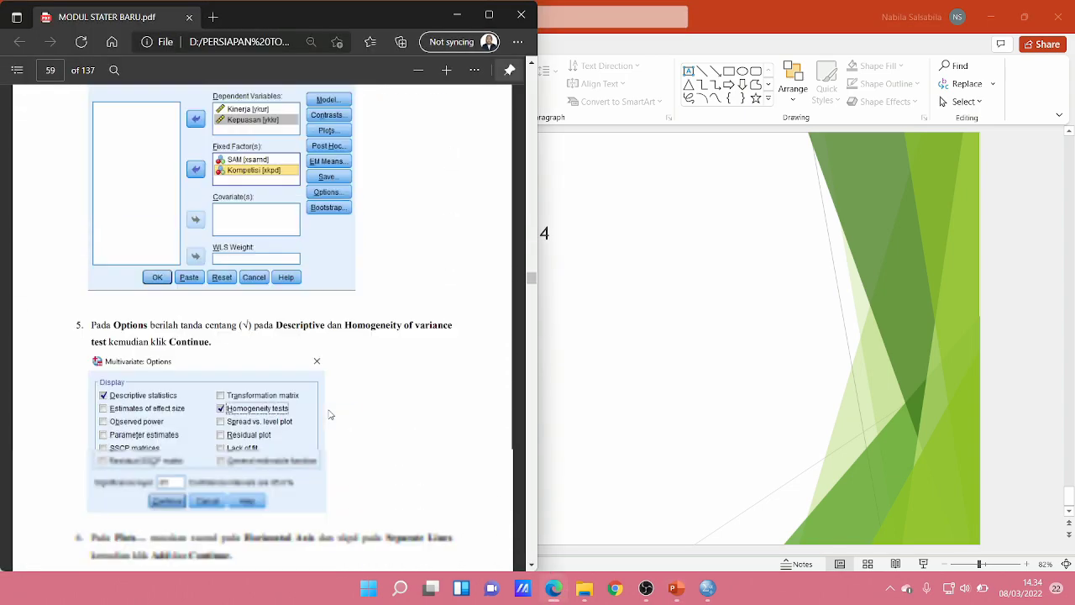
click(489, 14)
scroll(381, 315, down, 15)
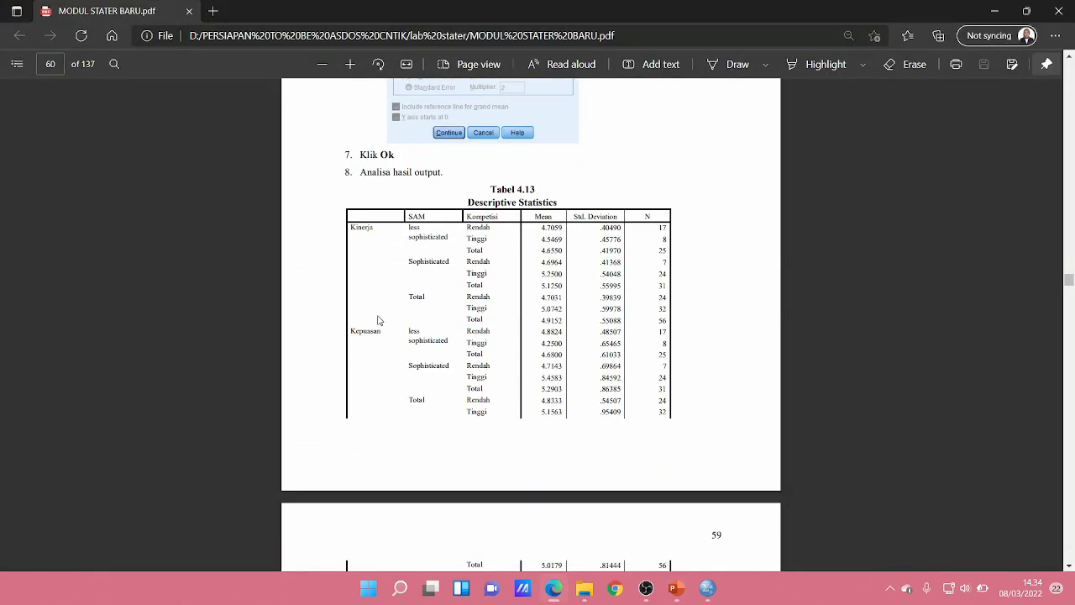
scroll(380, 316, down, 20)
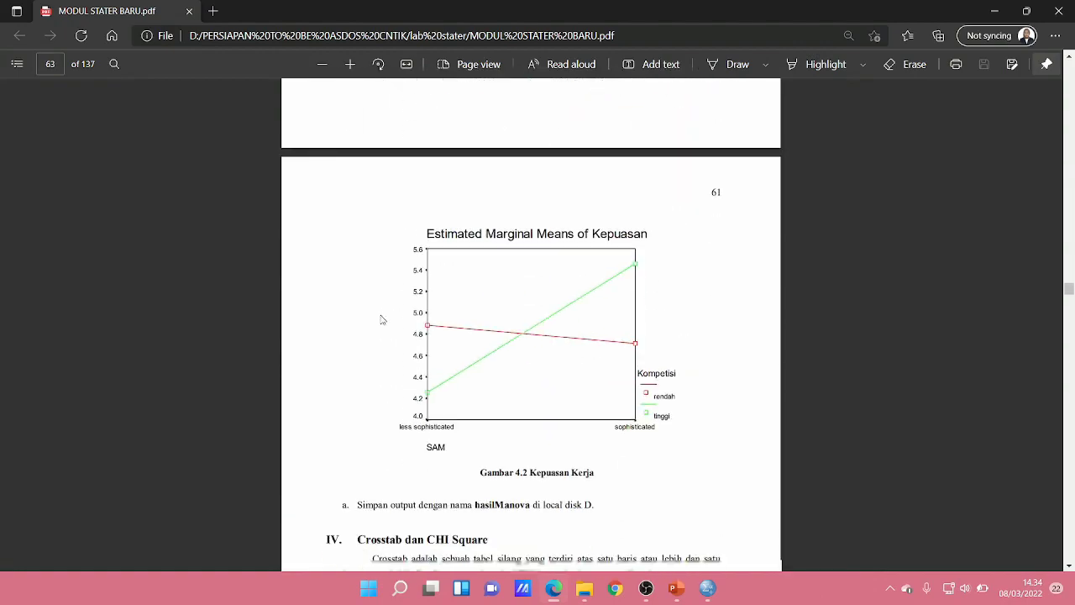
scroll(382, 312, down, 20)
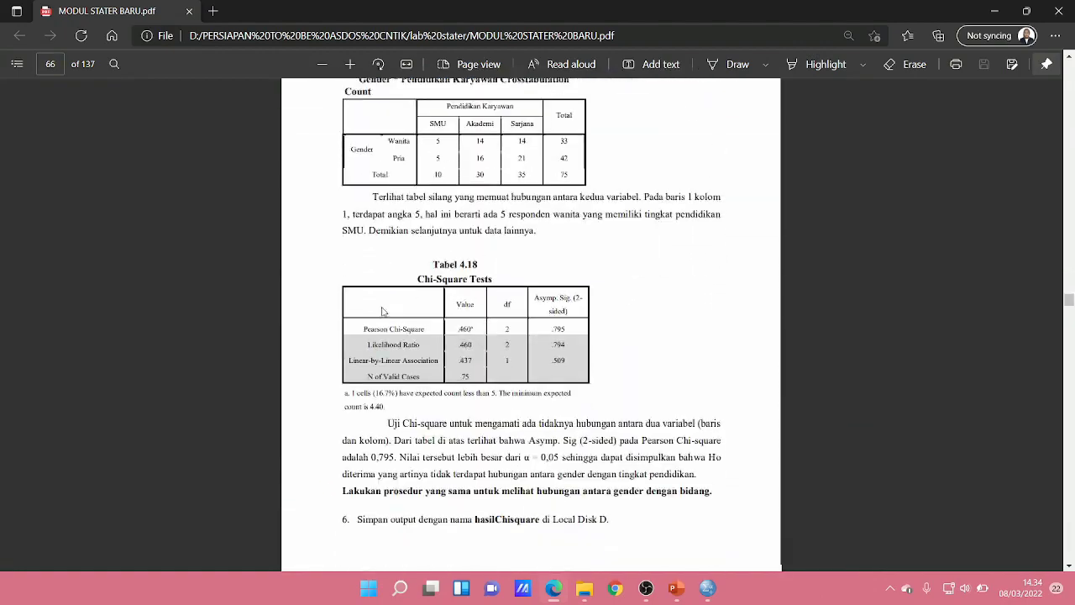
scroll(382, 313, down, 10)
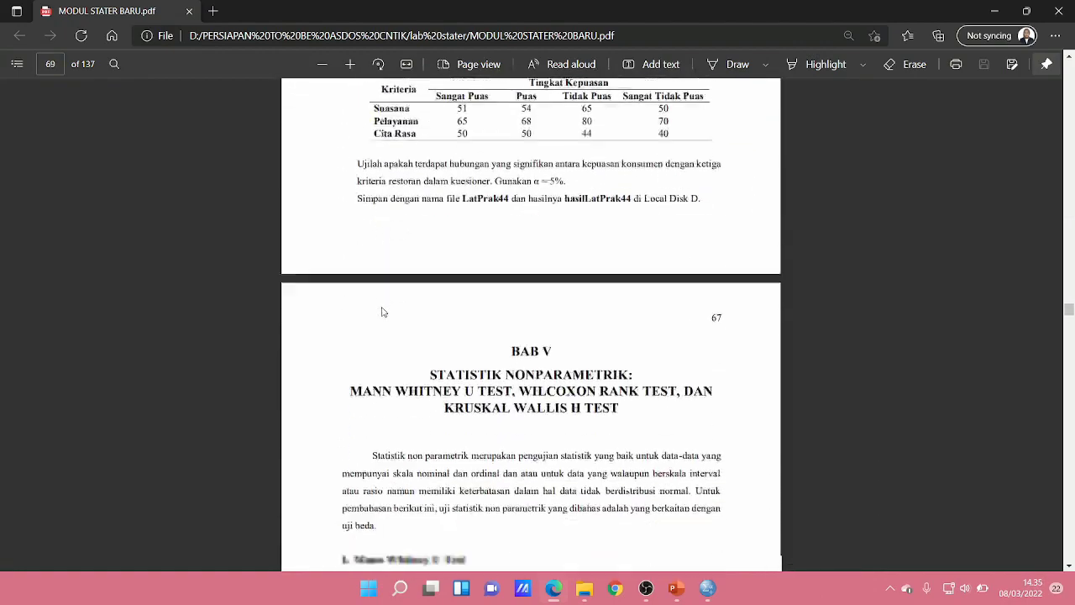
scroll(382, 311, up, 5)
scroll(383, 311, up, 10)
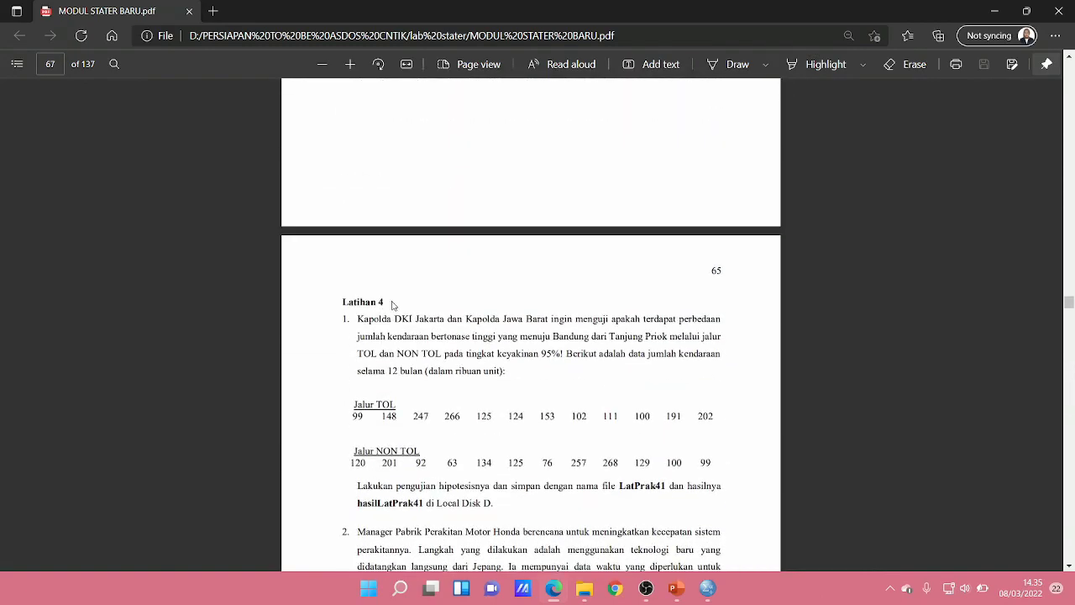
Highlight the words "terdapat perbedaan" in yellow in exercise 1 of Latihan 4.
scroll(382, 311, down, 5)
scroll(386, 302, up, 5)
scroll(404, 269, down, 9)
scroll(404, 269, down, 12)
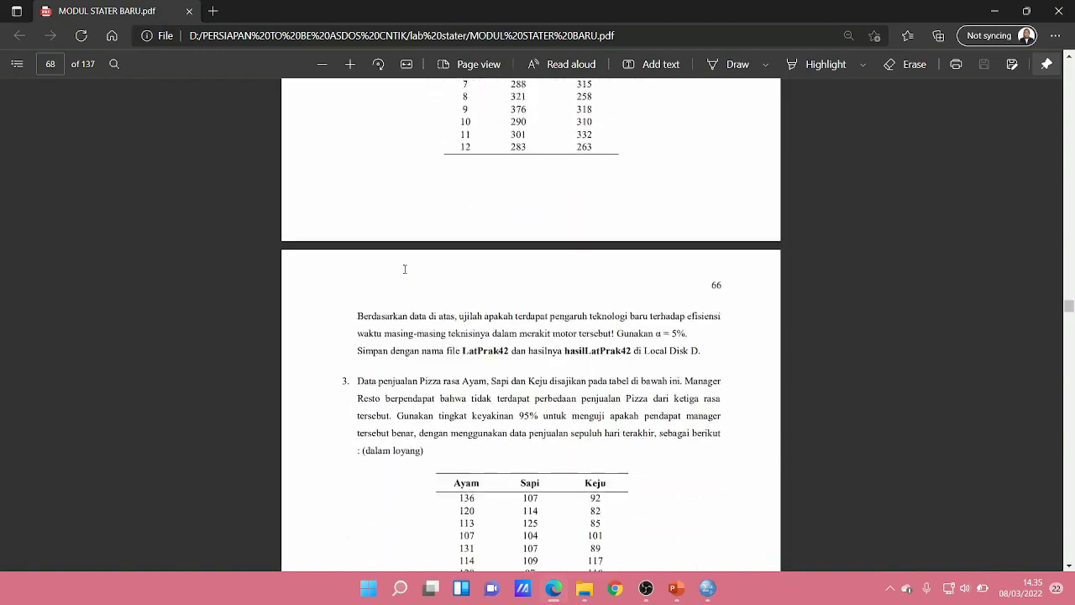
scroll(404, 269, up, 10)
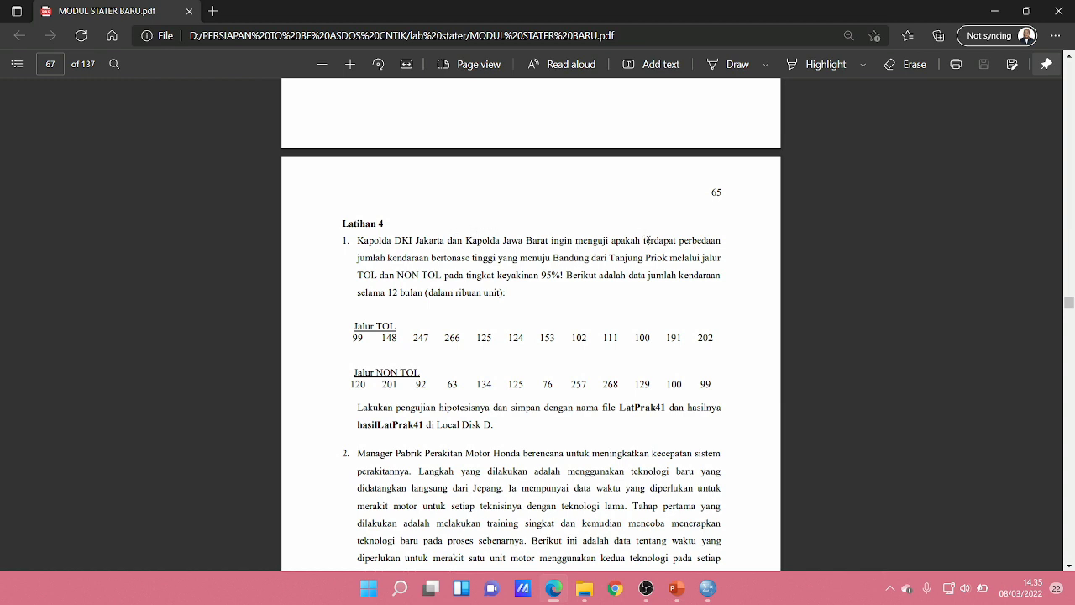
drag(645, 240, 725, 244)
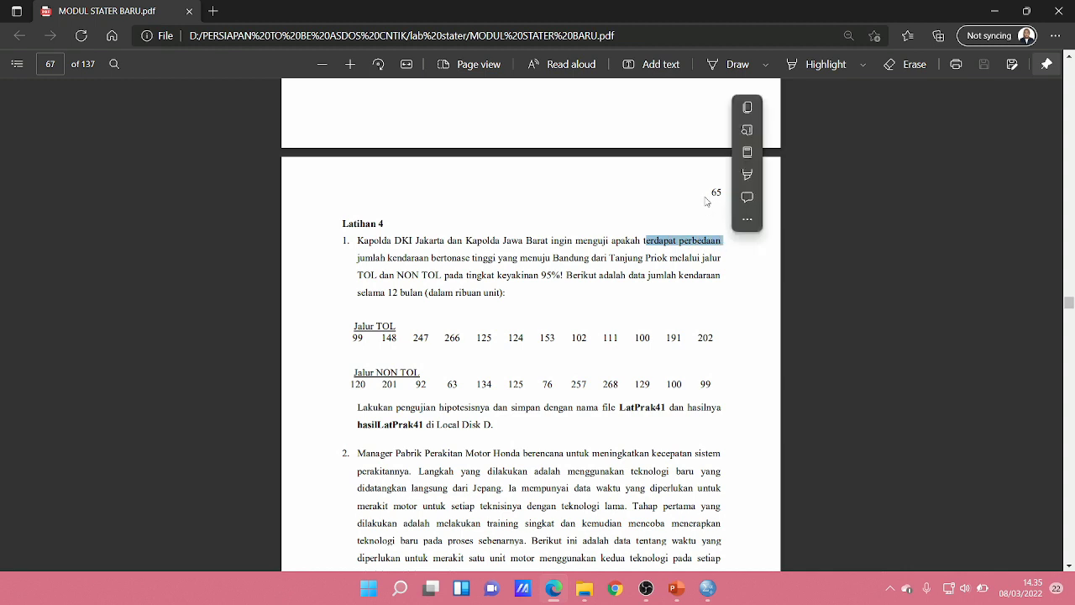
click(771, 170)
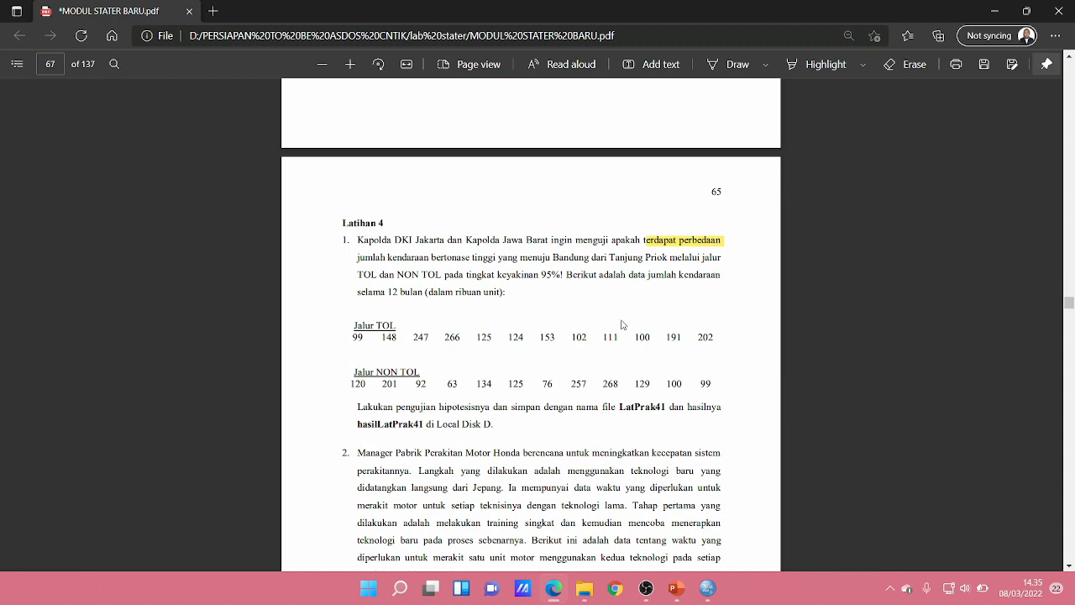
Circle the old-technology and new-technology column headings in the exercise 2 table with the Draw pen.
scroll(641, 383, down, 3)
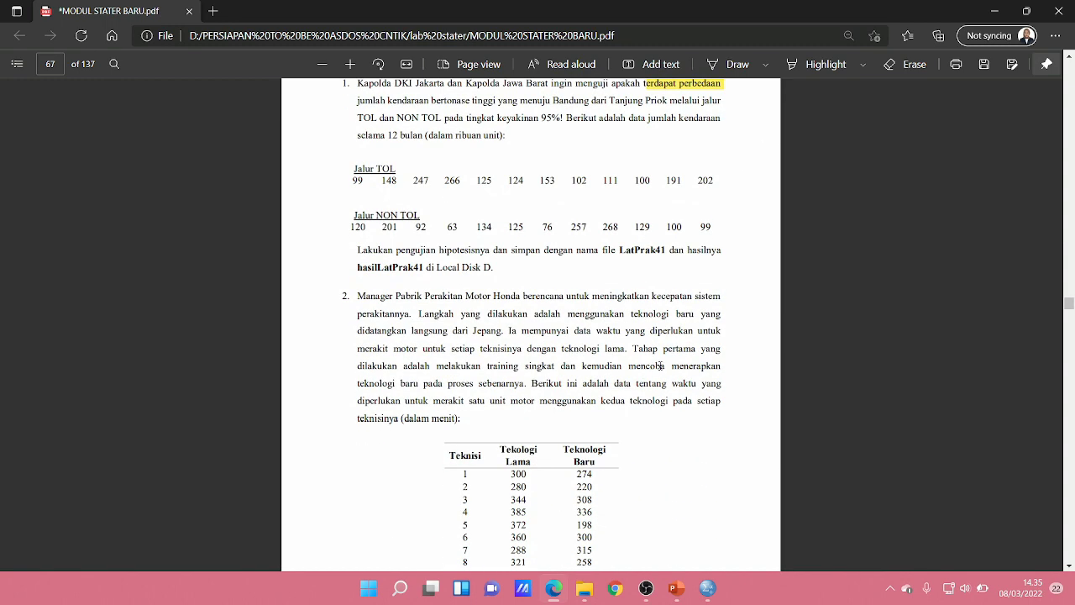
scroll(653, 274, up, 3)
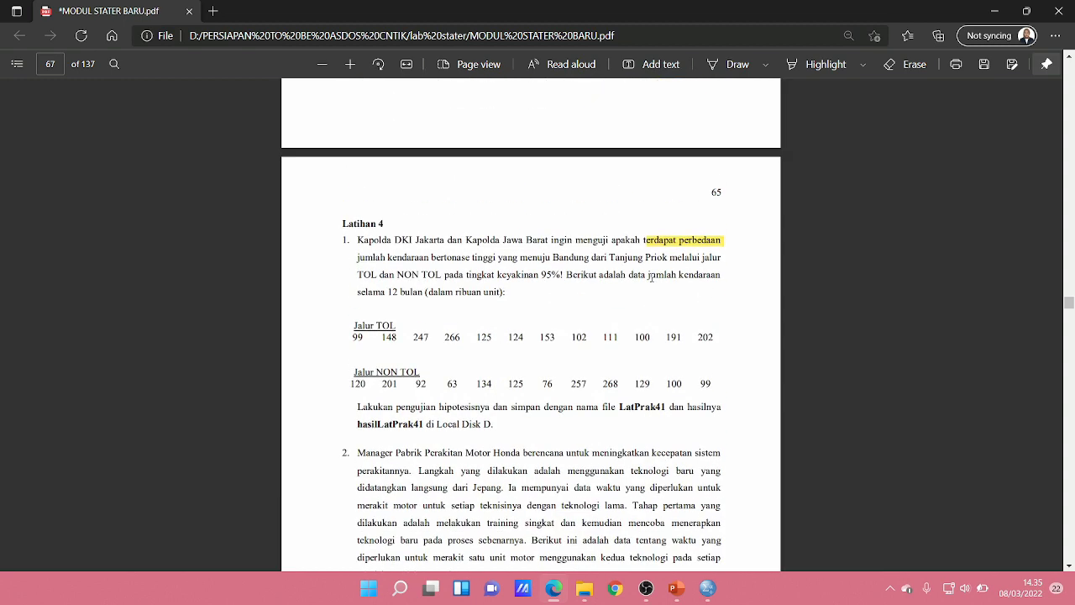
scroll(651, 277, down, 2)
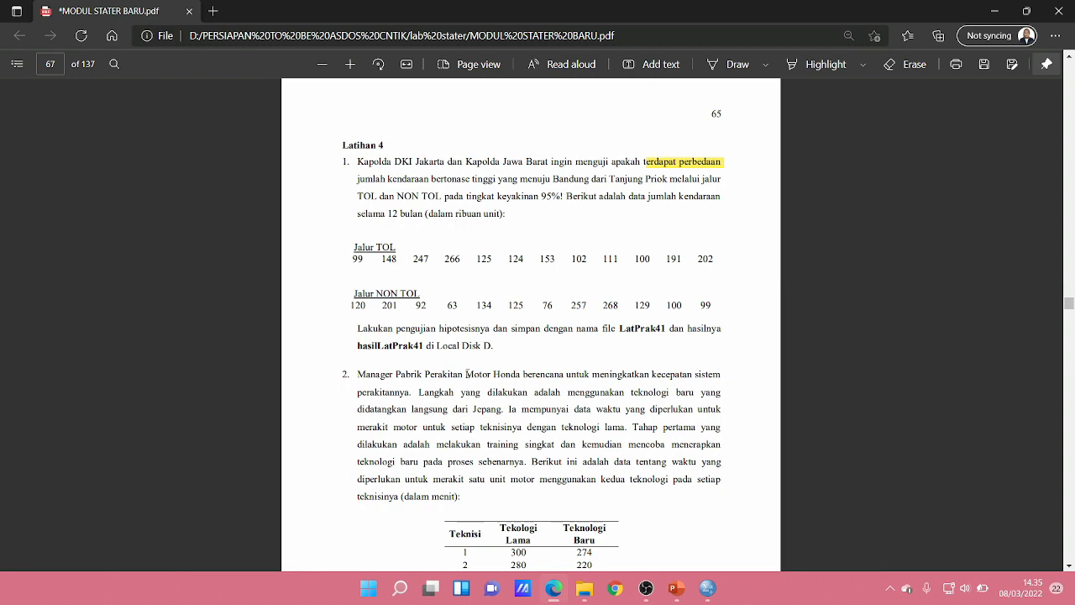
scroll(467, 374, down, 3)
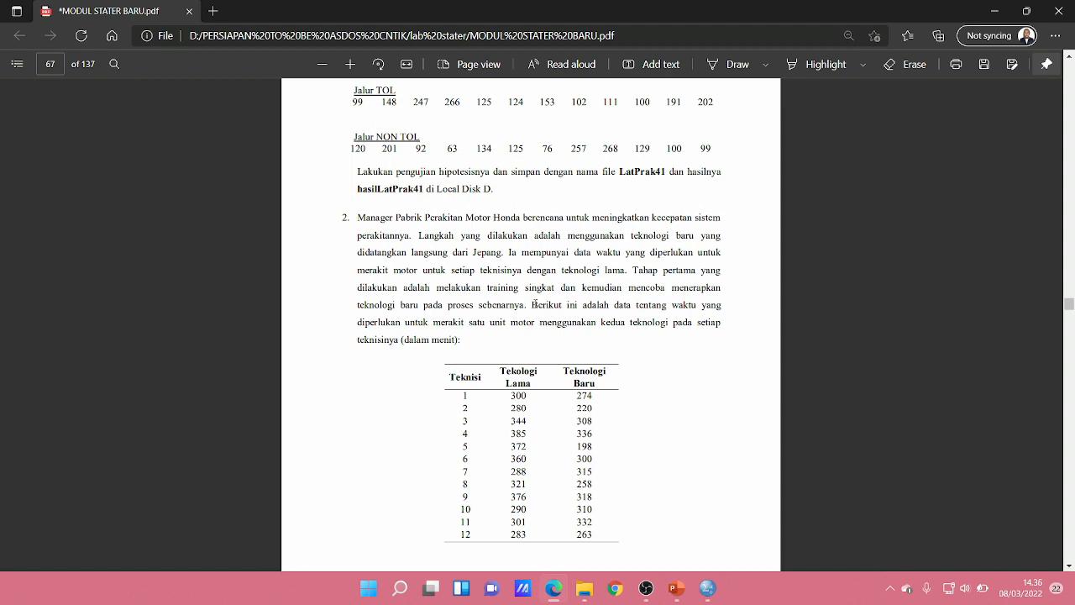
mouse_move(515, 372)
mouse_down()
mouse_move(543, 382)
mouse_move(536, 389)
mouse_up()
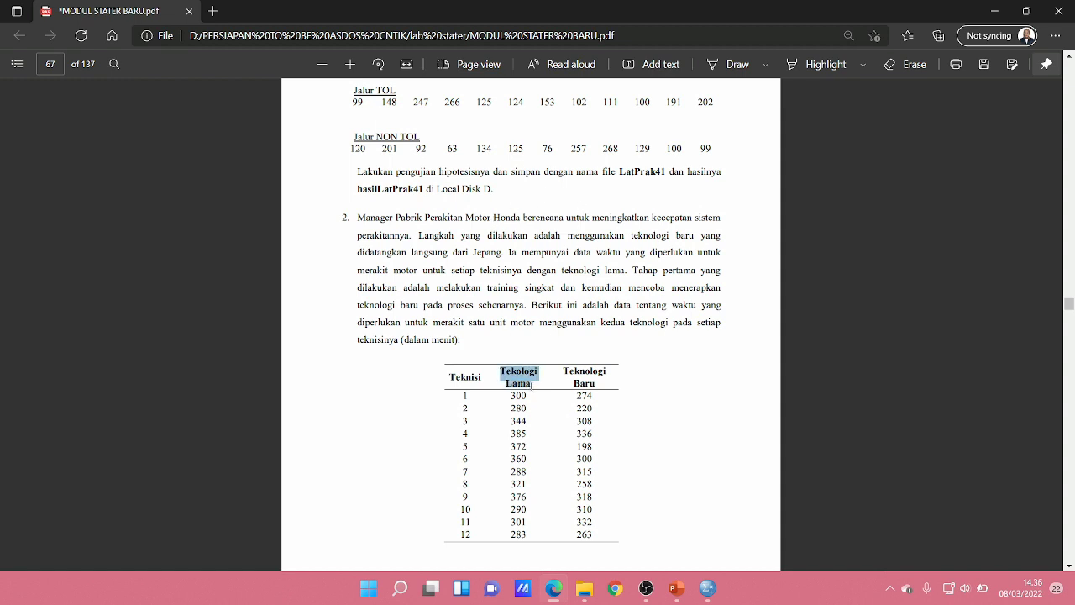
click(753, 69)
mouse_move(520, 347)
mouse_down()
mouse_move(497, 355)
mouse_move(542, 368)
mouse_move(515, 336)
mouse_up()
mouse_move(568, 360)
mouse_down()
mouse_move(618, 387)
mouse_move(579, 335)
mouse_up()
Underline "tidak terdapat perbedaan" in exercise 3 and circle "Kuesioner" in exercise 4 with the pen.
scroll(633, 352, down, 2)
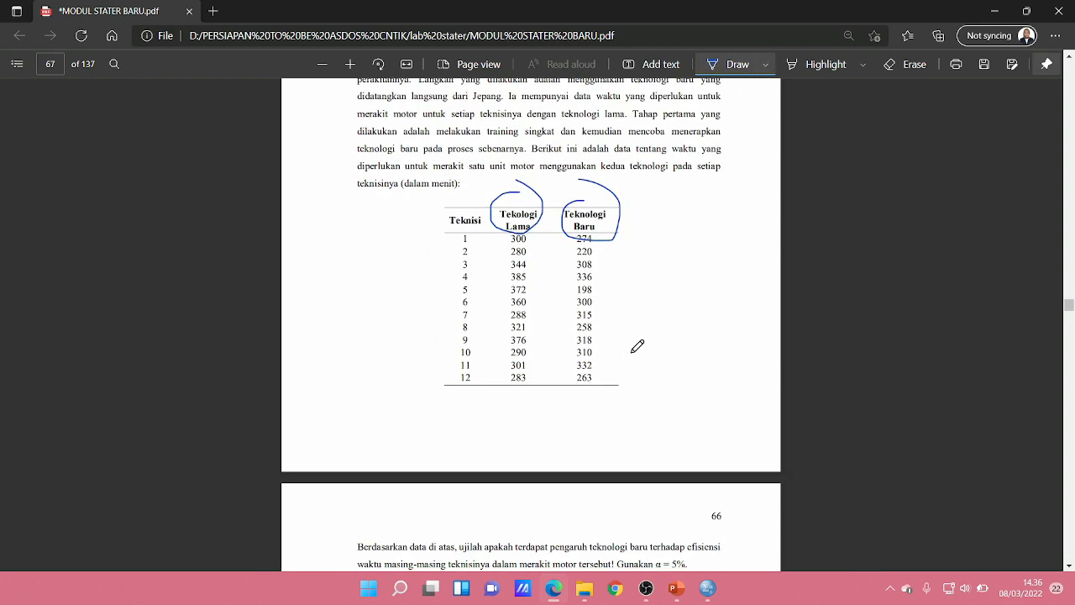
scroll(638, 346, down, 5)
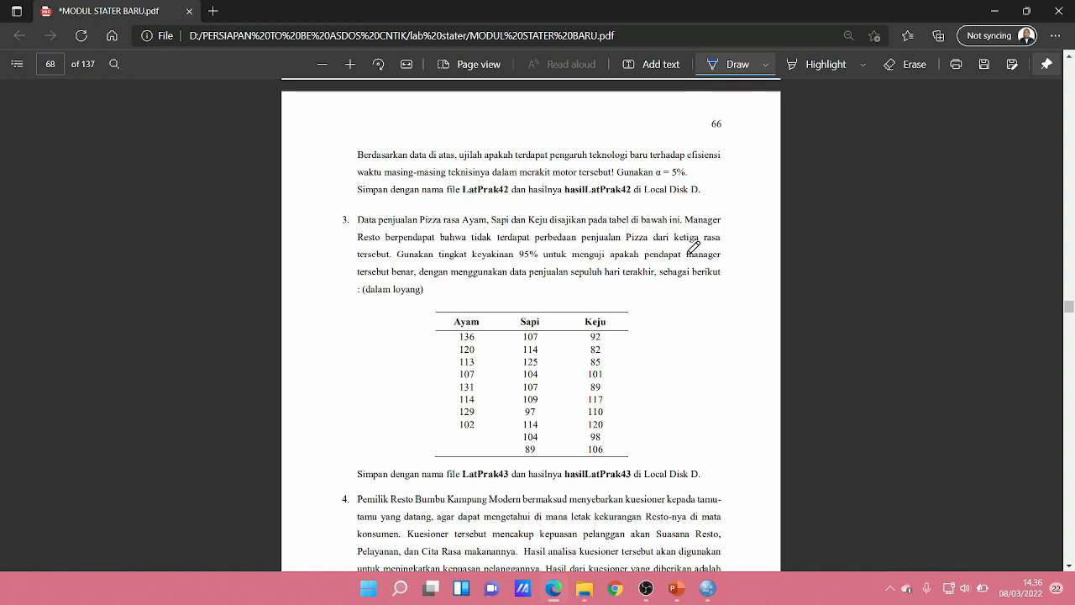
scroll(445, 273, down, 3)
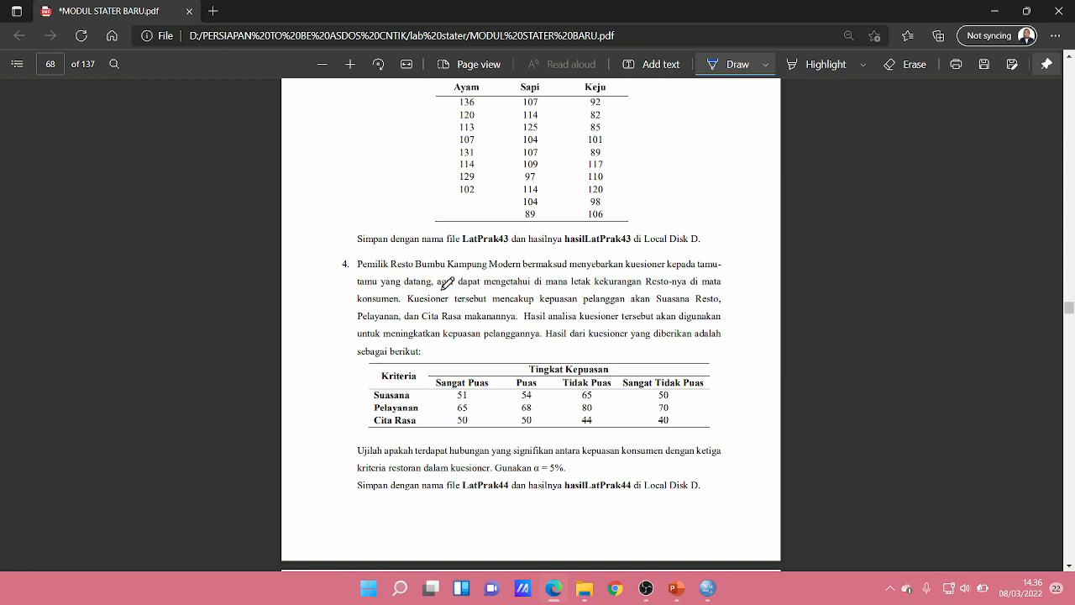
mouse_move(435, 289)
mouse_down()
mouse_move(409, 286)
mouse_move(420, 316)
mouse_move(464, 287)
mouse_move(443, 263)
mouse_move(413, 284)
mouse_up()
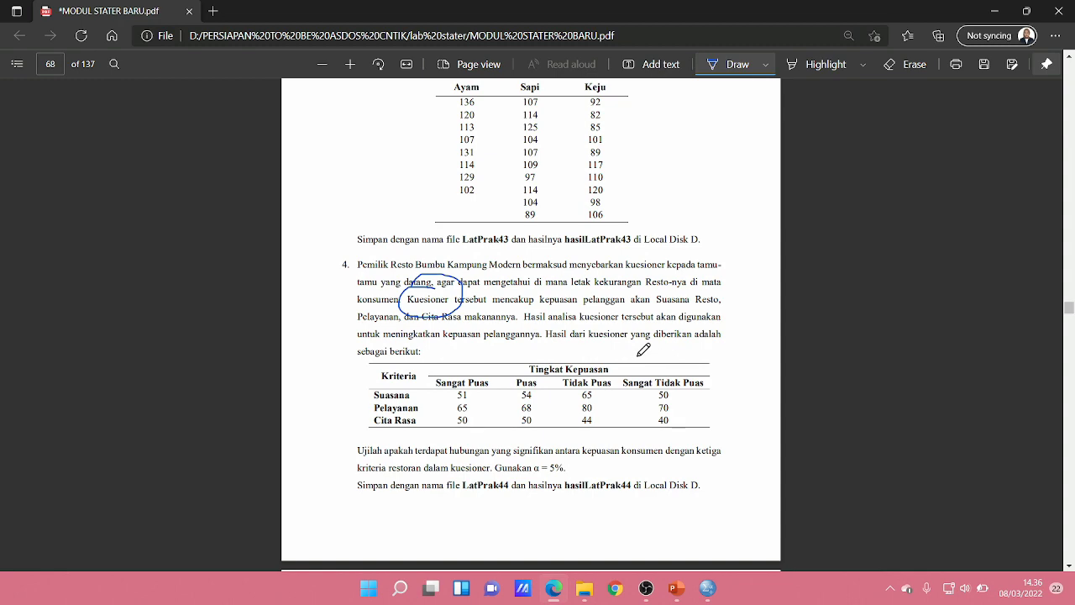
Review the marked key phrases and data tables in the Latihan 4 exercises, going back from exercise 4 to exercise 1.
scroll(643, 349, up, 3)
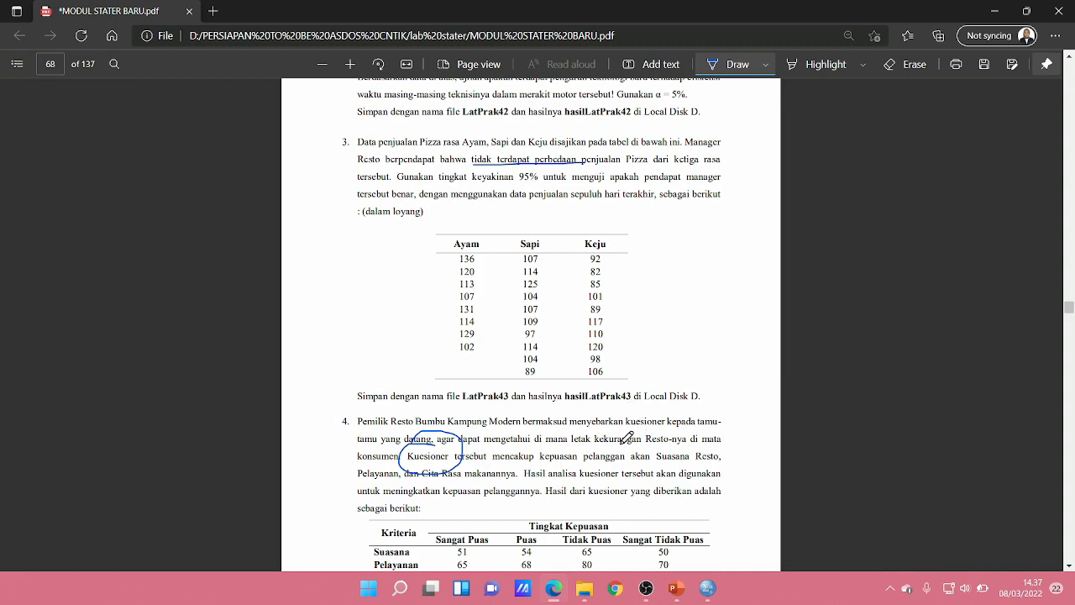
scroll(630, 433, down, 2)
scroll(654, 408, down, 2)
scroll(660, 406, up, 7)
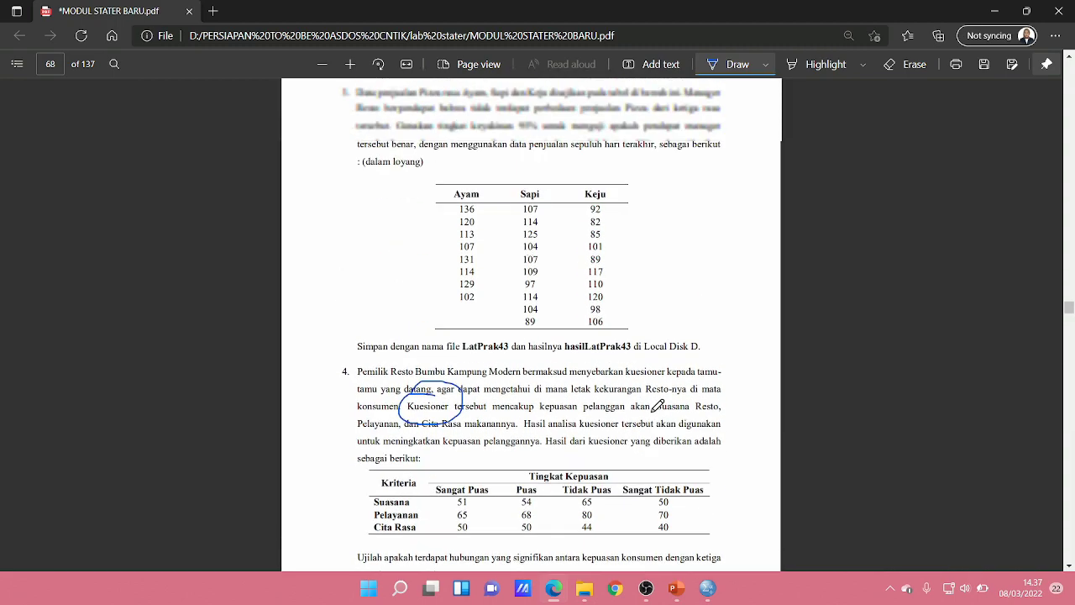
scroll(668, 403, up, 9)
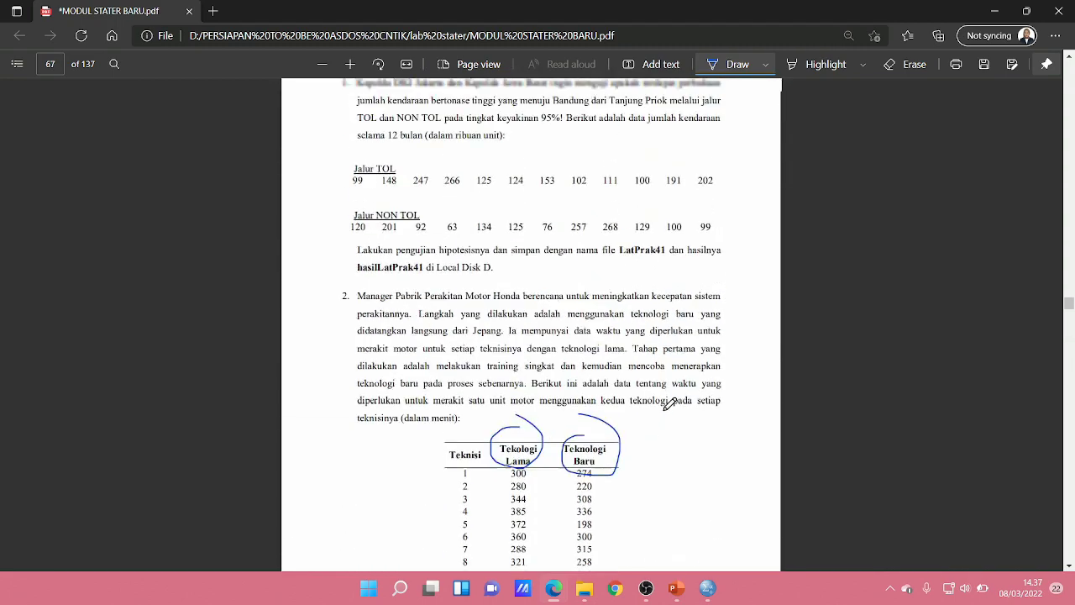